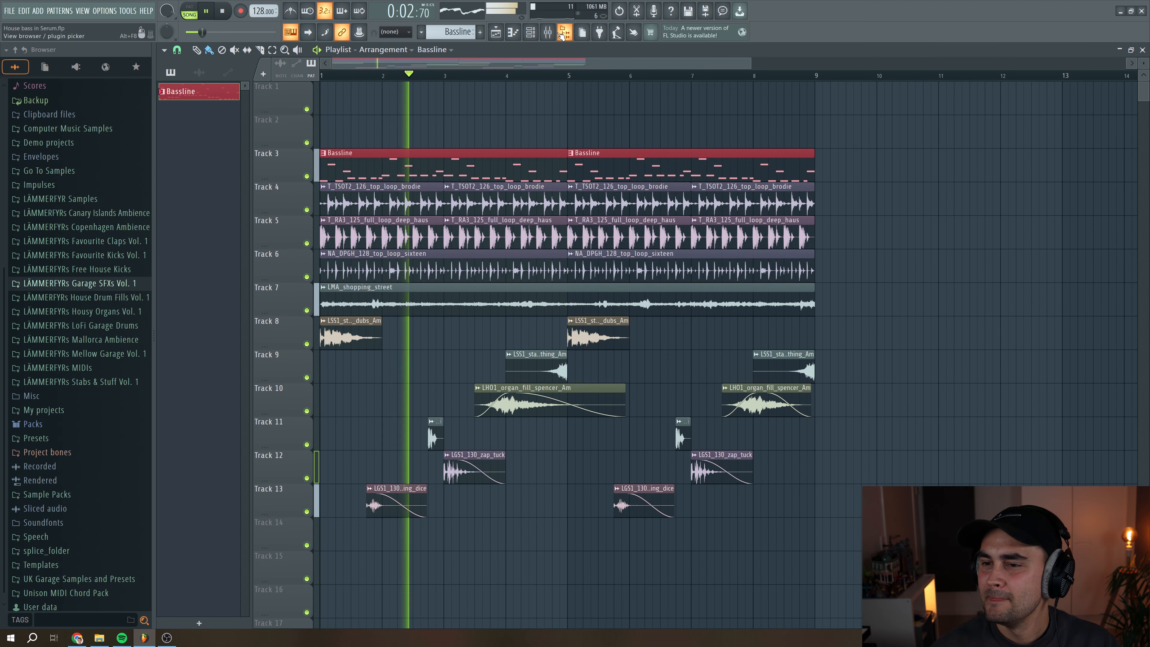
Open the Serum channel and set oscillator A to the Basic_McB wavetable with 2 unison voices, 100% level and octave -1.
click(530, 32)
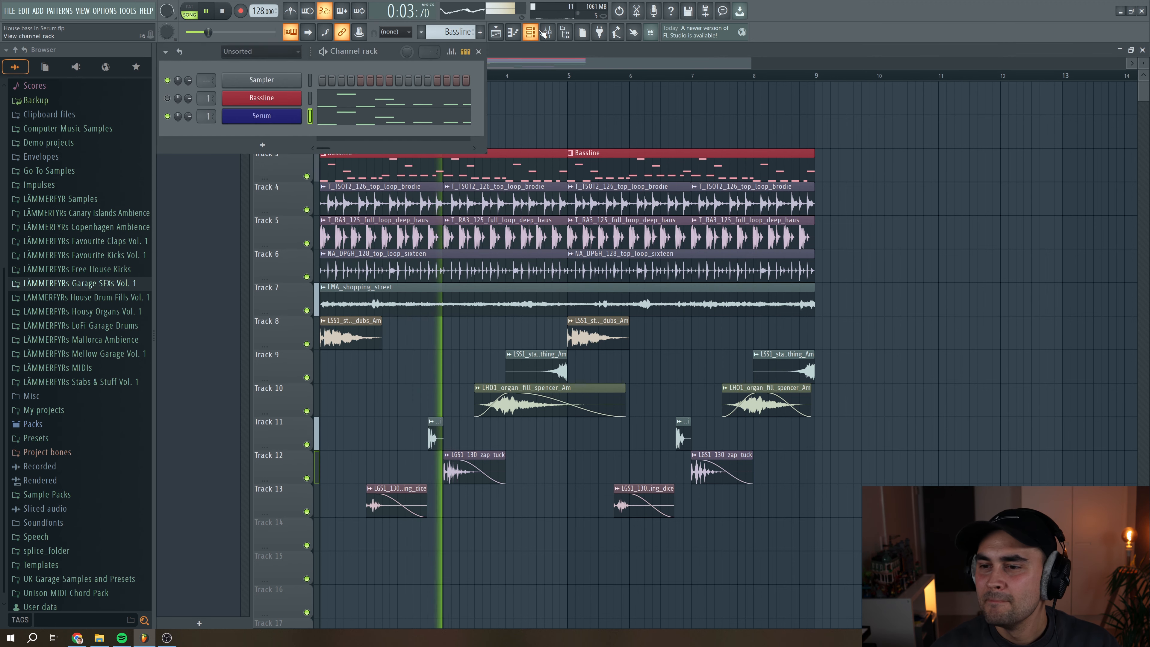
click(272, 115)
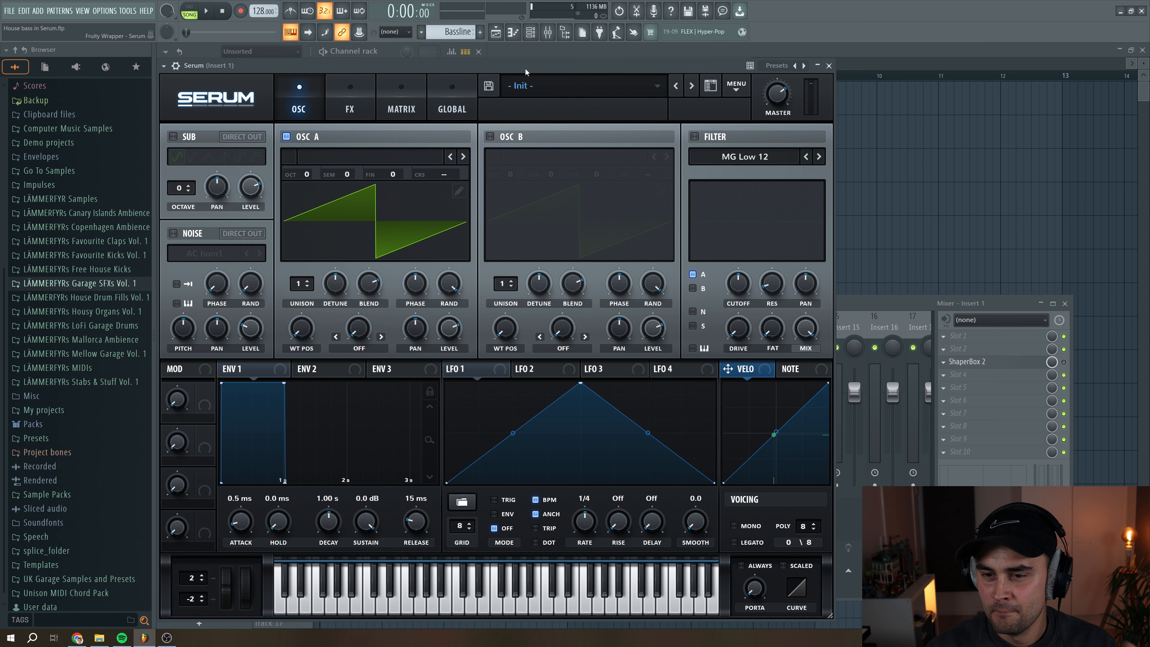
click(343, 157)
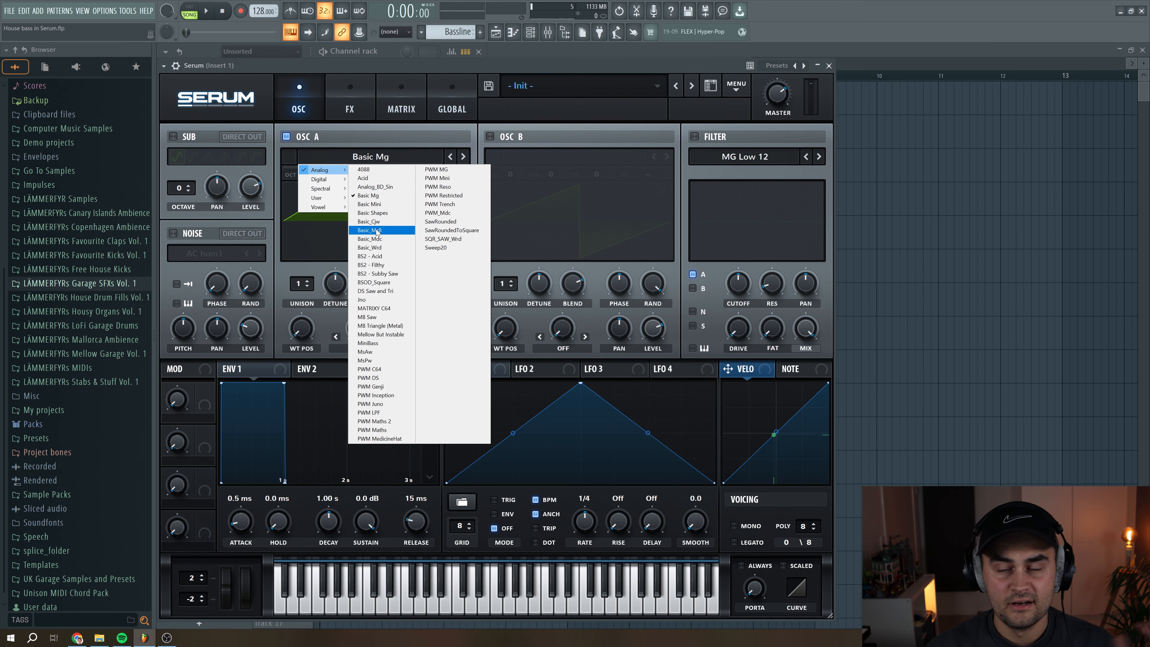
click(385, 232)
click(308, 281)
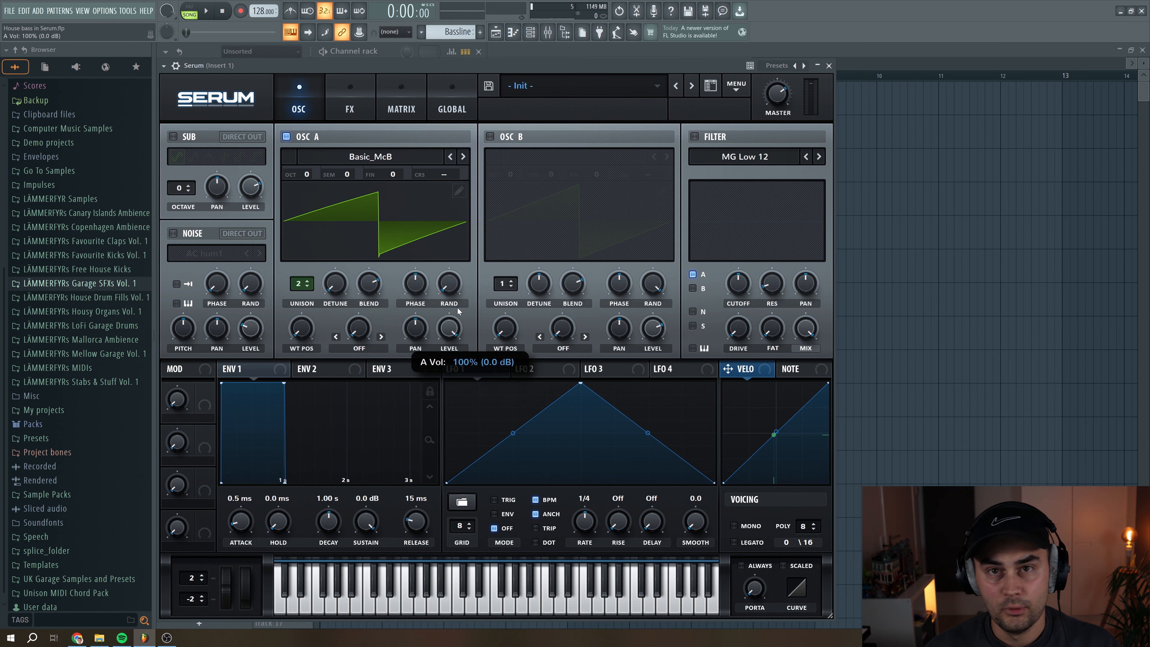
click(306, 175)
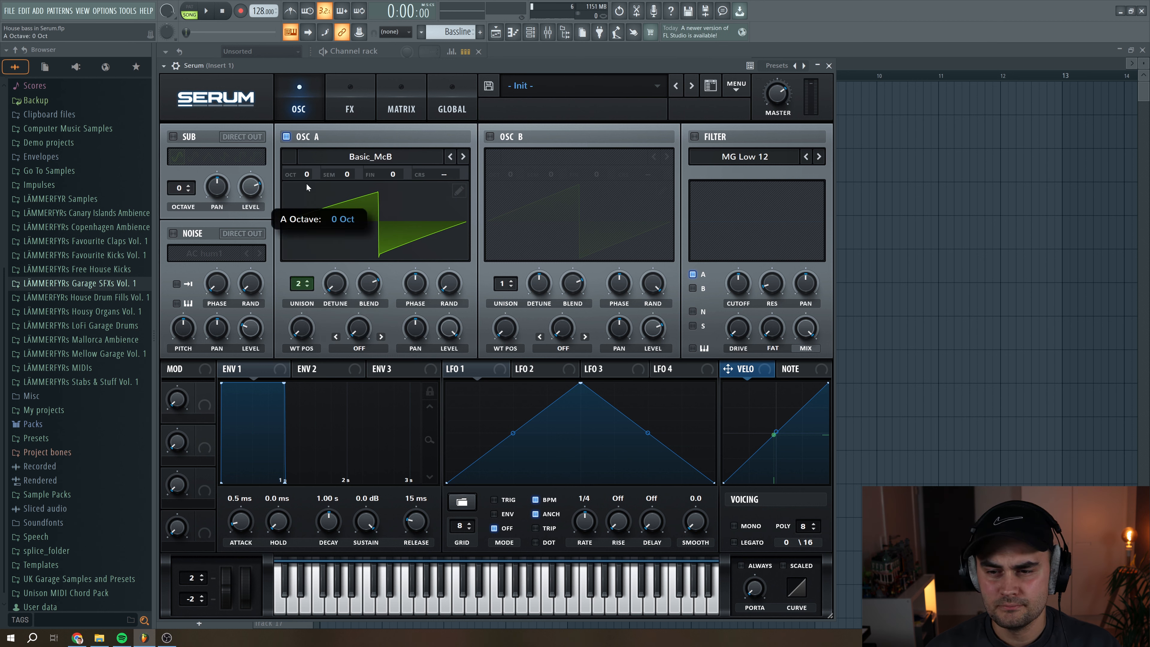
drag(307, 182, 303, 190)
Enable oscillator B with the Basic Mini wavetable, 3 unison voices, reduced detune and octave -1, and audition the bassline.
click(489, 135)
click(525, 156)
click(643, 181)
click(512, 281)
click(512, 281)
drag(539, 284, 540, 306)
drag(511, 172, 514, 187)
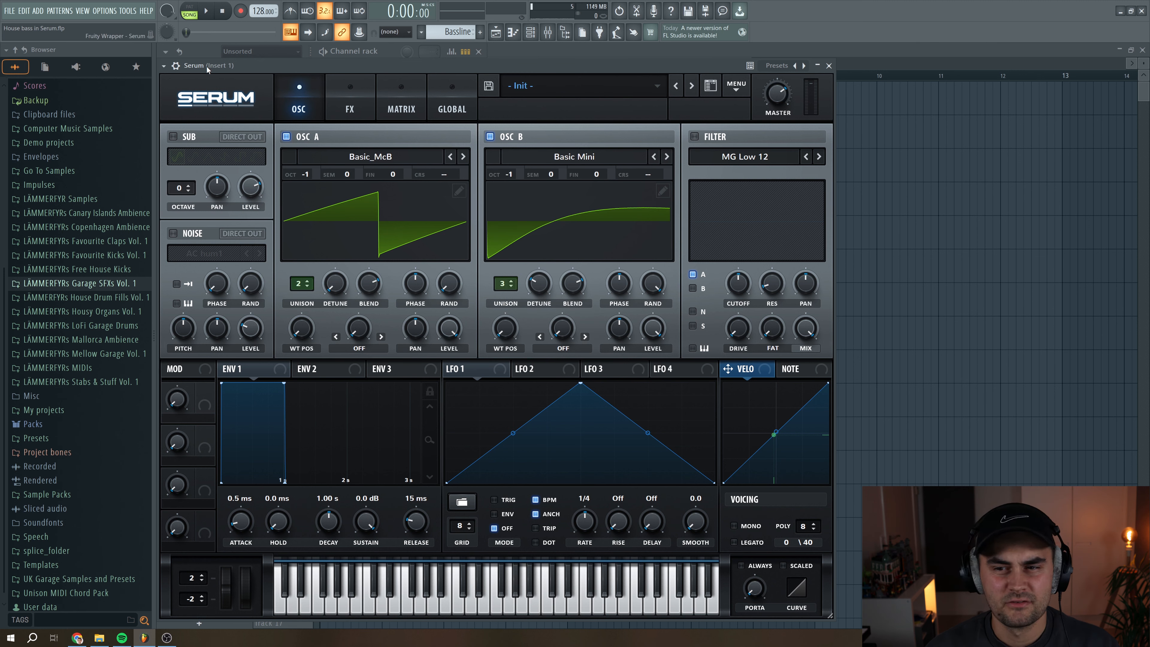
click(206, 12)
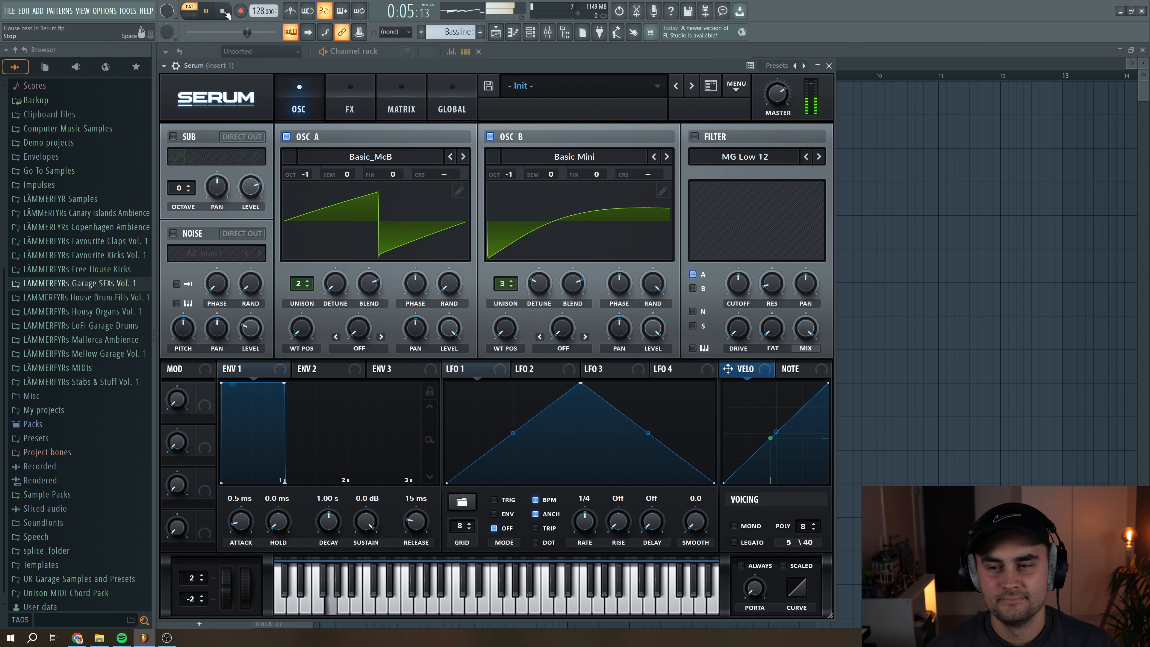
click(225, 13)
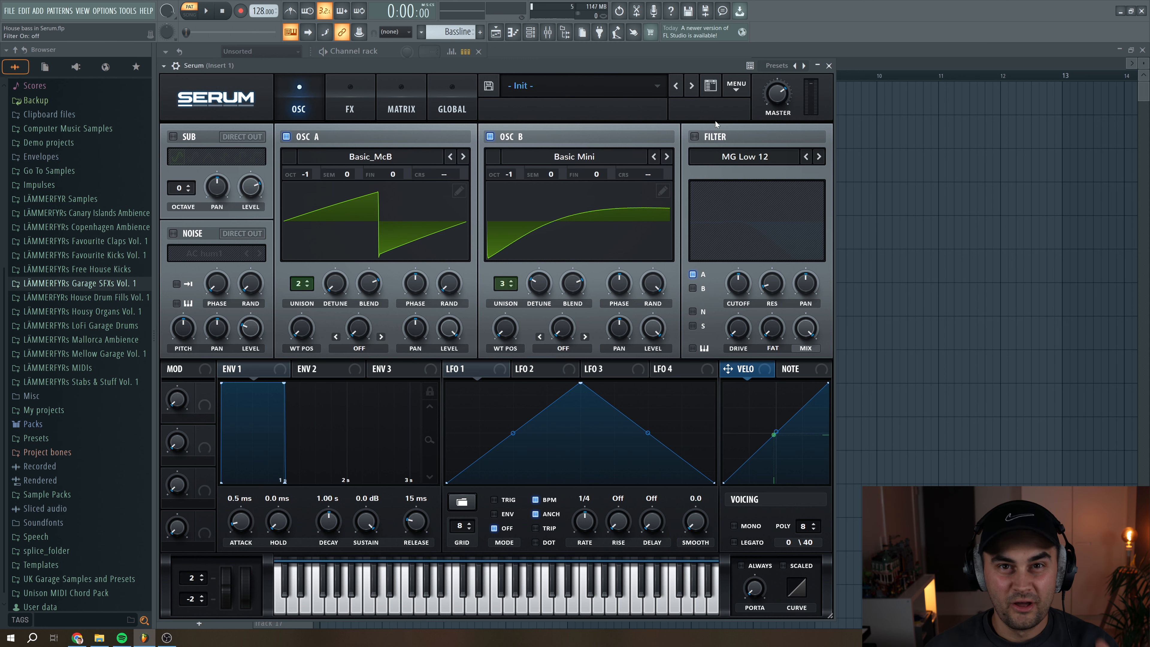
Enable the filter, choose the MG Low 18 type and route oscillator B through it.
click(695, 137)
click(819, 156)
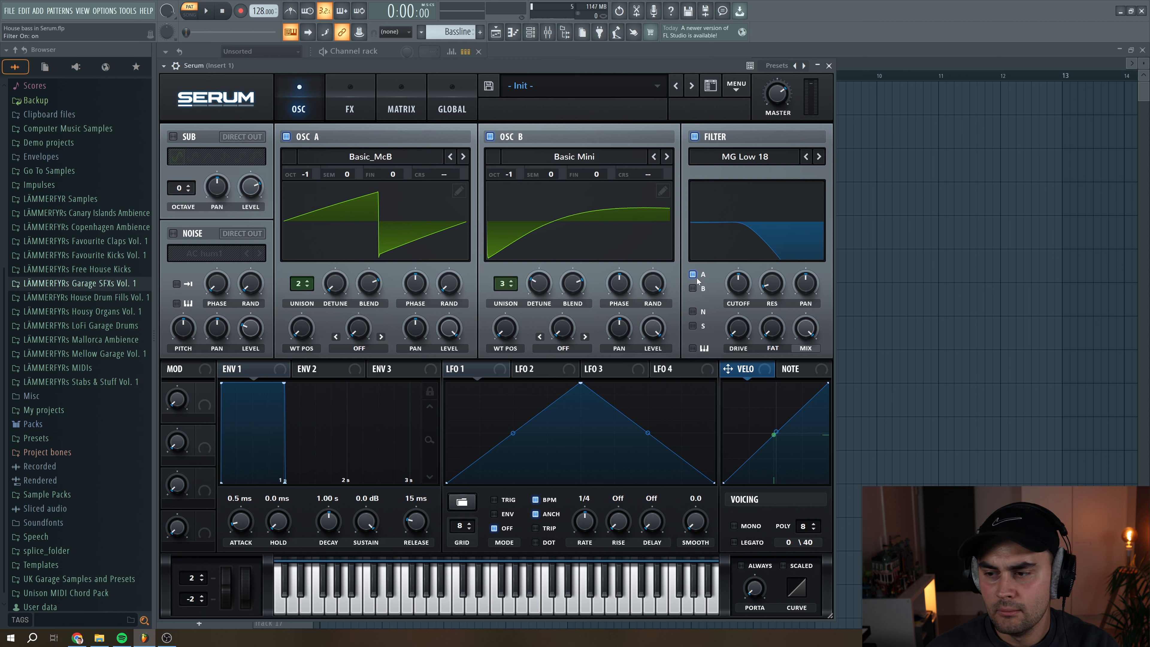
click(694, 289)
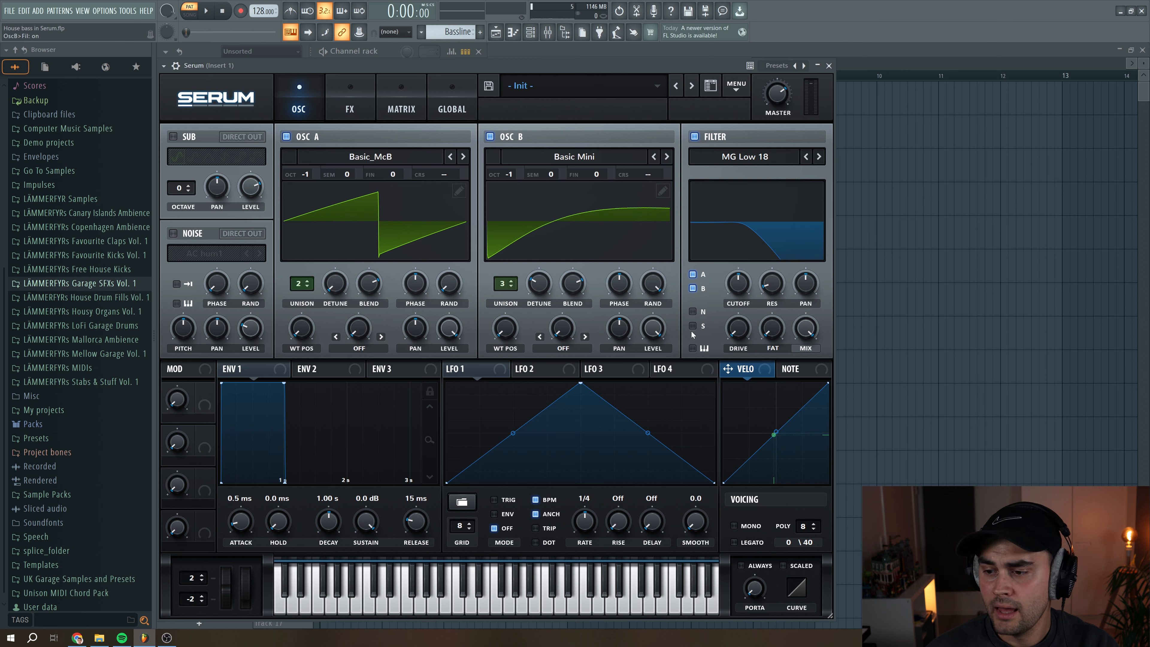
Route noise through the filter, lower the cutoff, set resonance to 7% and fat to 46%, raise the drive, and audition the bassline.
drag(743, 292, 773, 291)
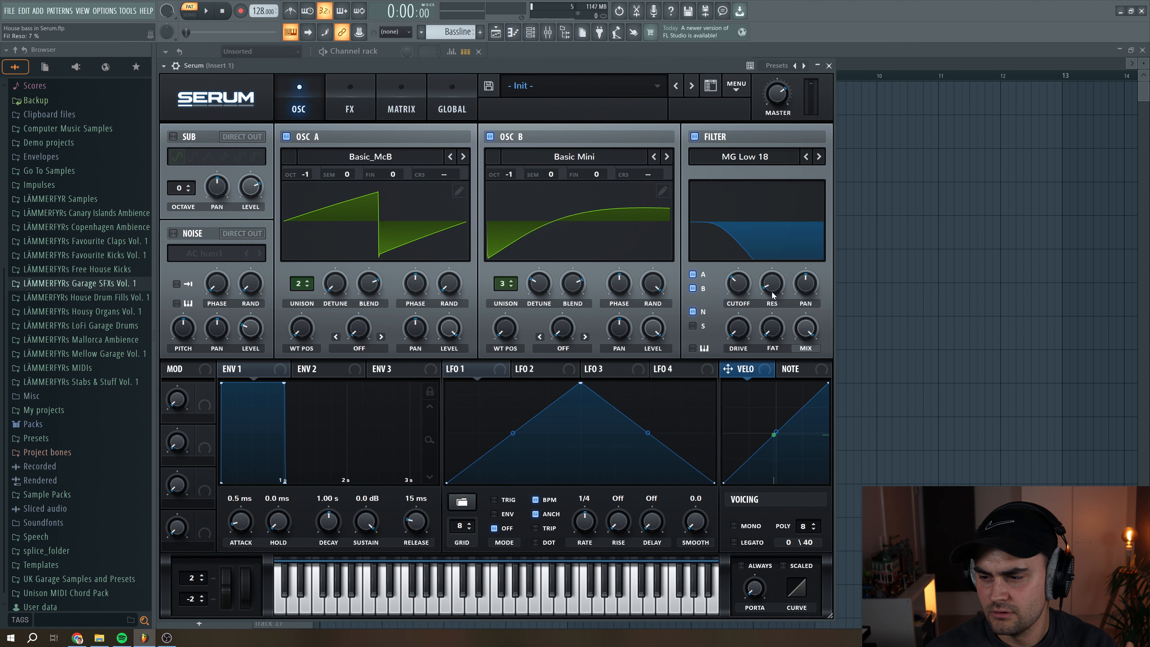
click(741, 337)
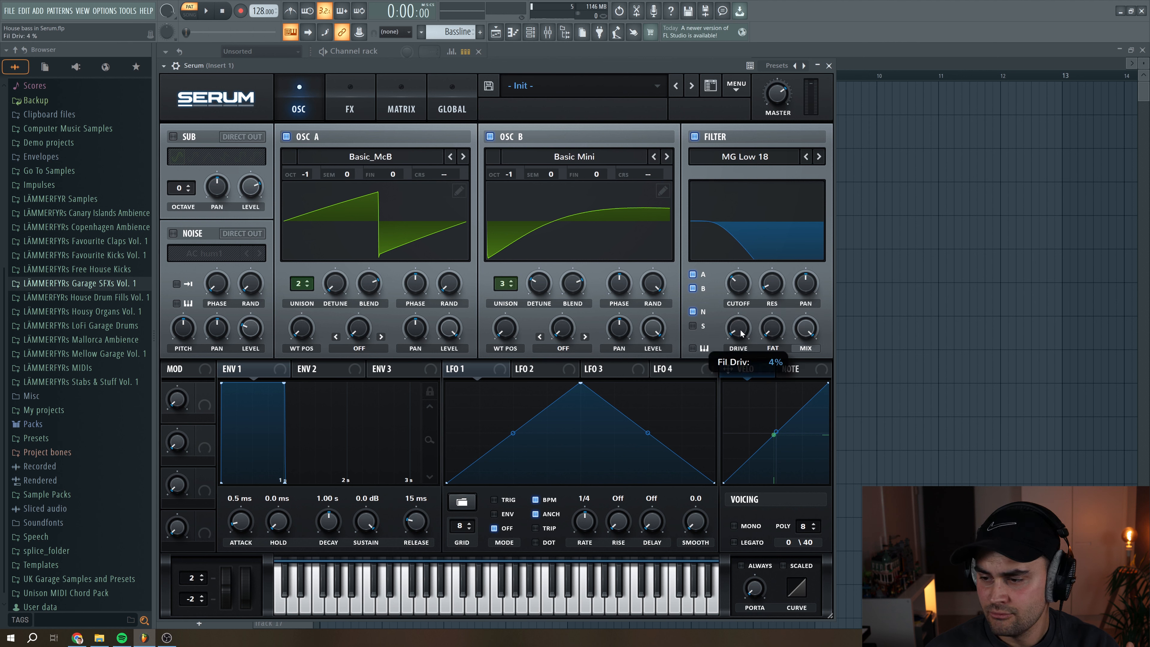
drag(742, 335, 742, 332)
click(774, 330)
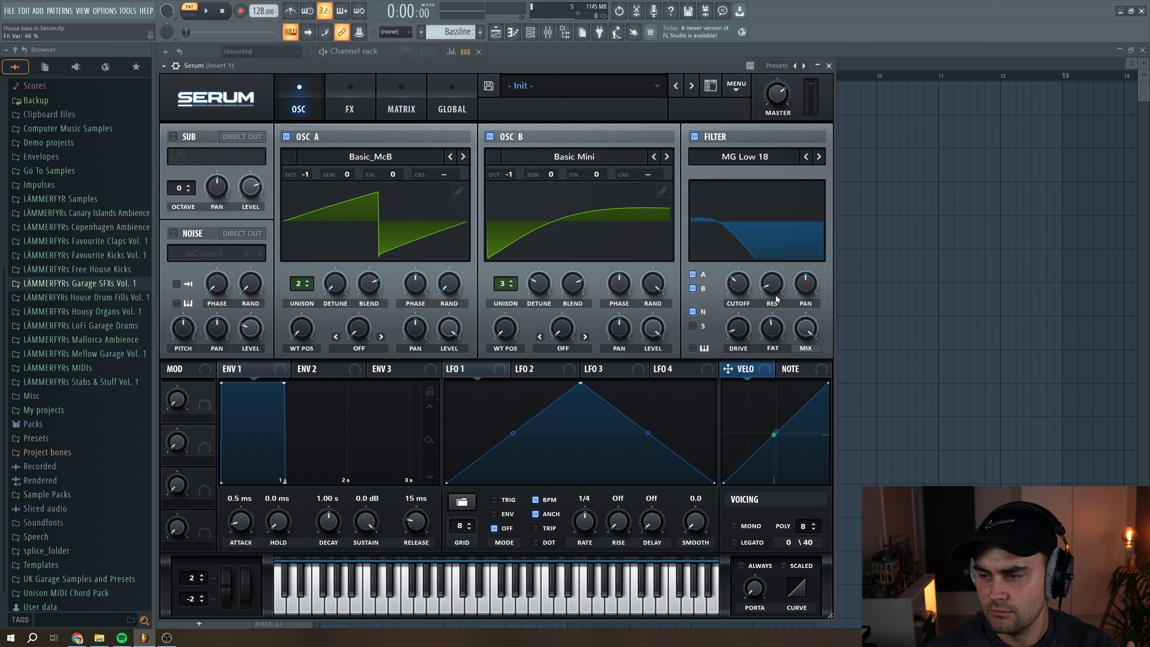
key(space)
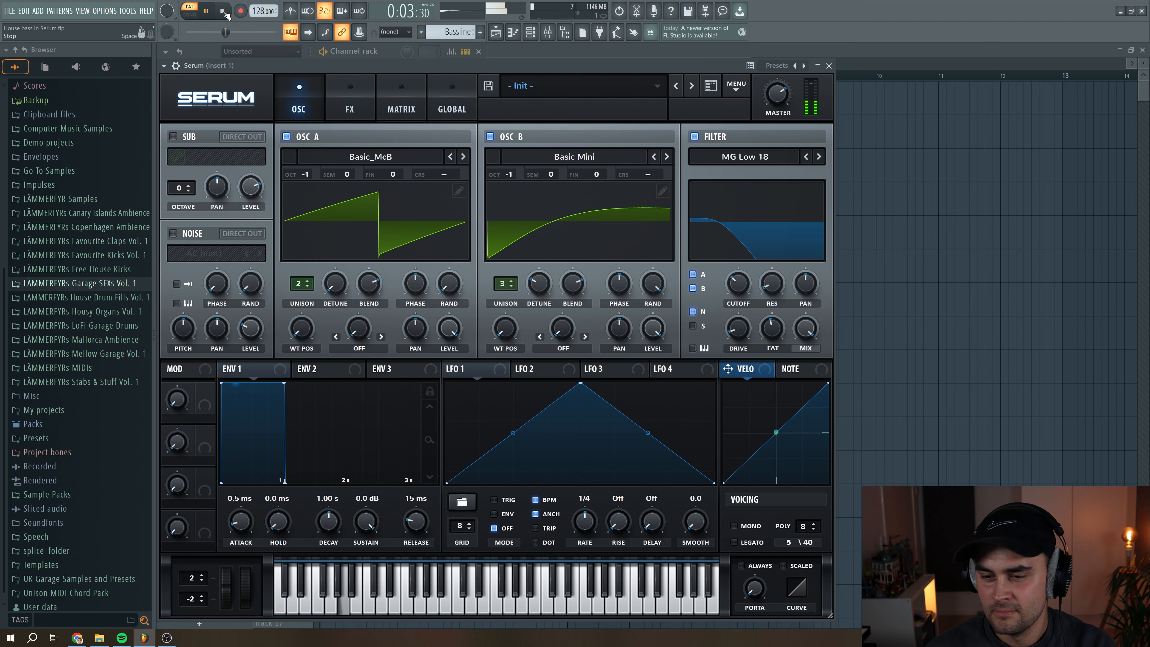
click(223, 12)
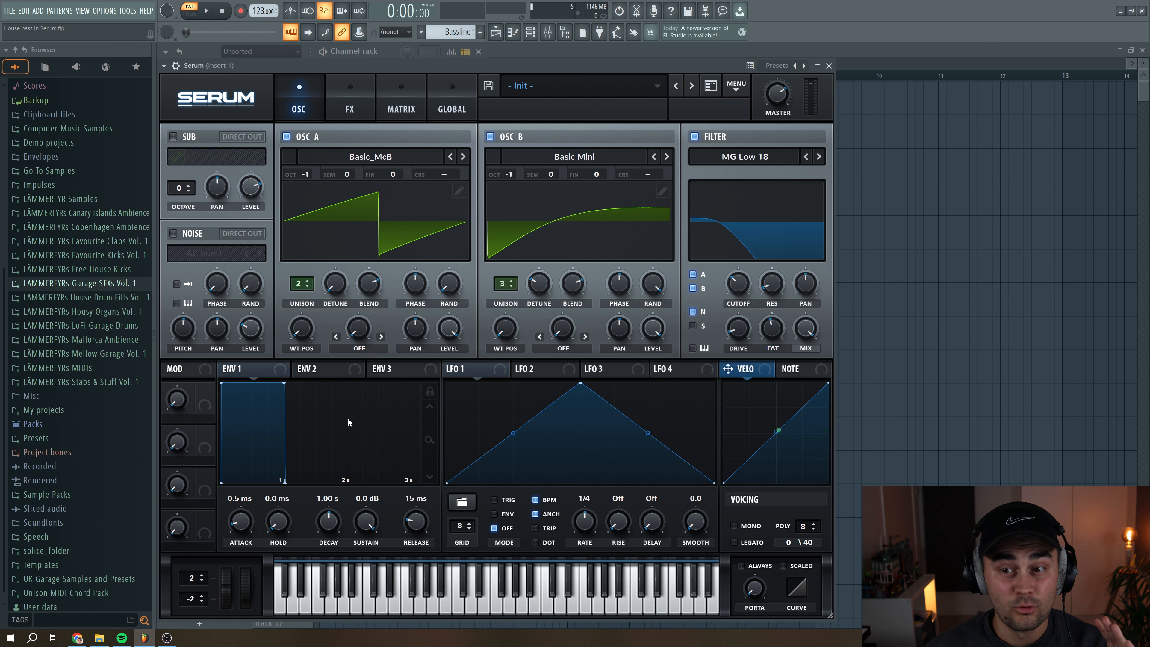
Shape Env 2 with 0% sustain and a 632 ms decay.
click(320, 371)
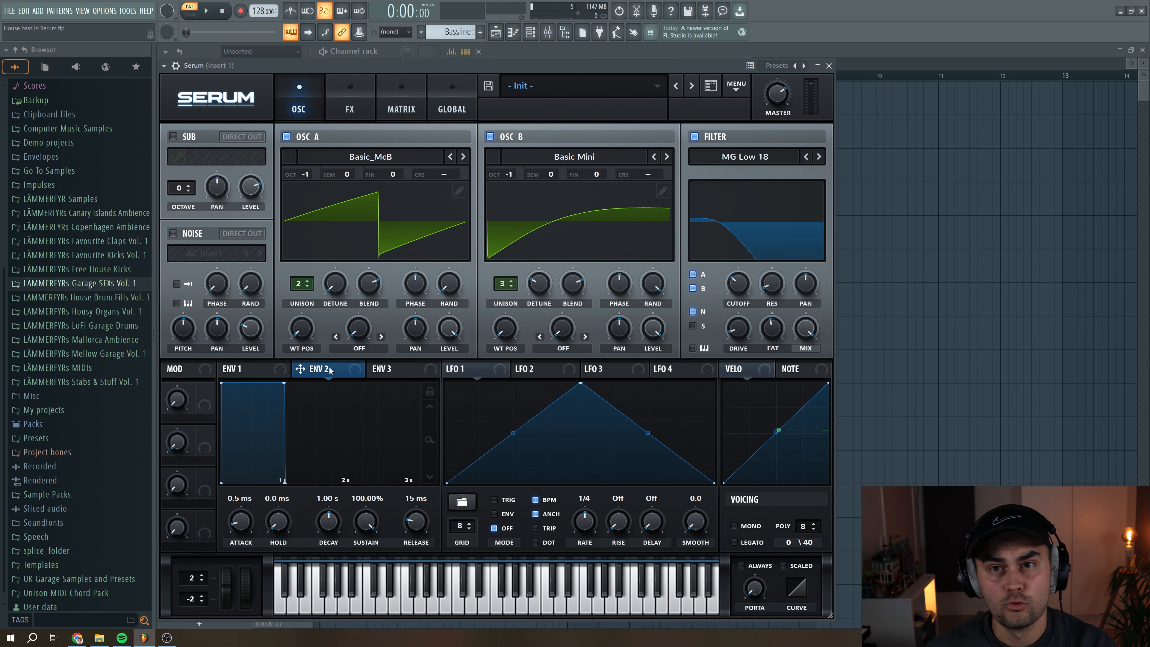
drag(367, 526, 375, 625)
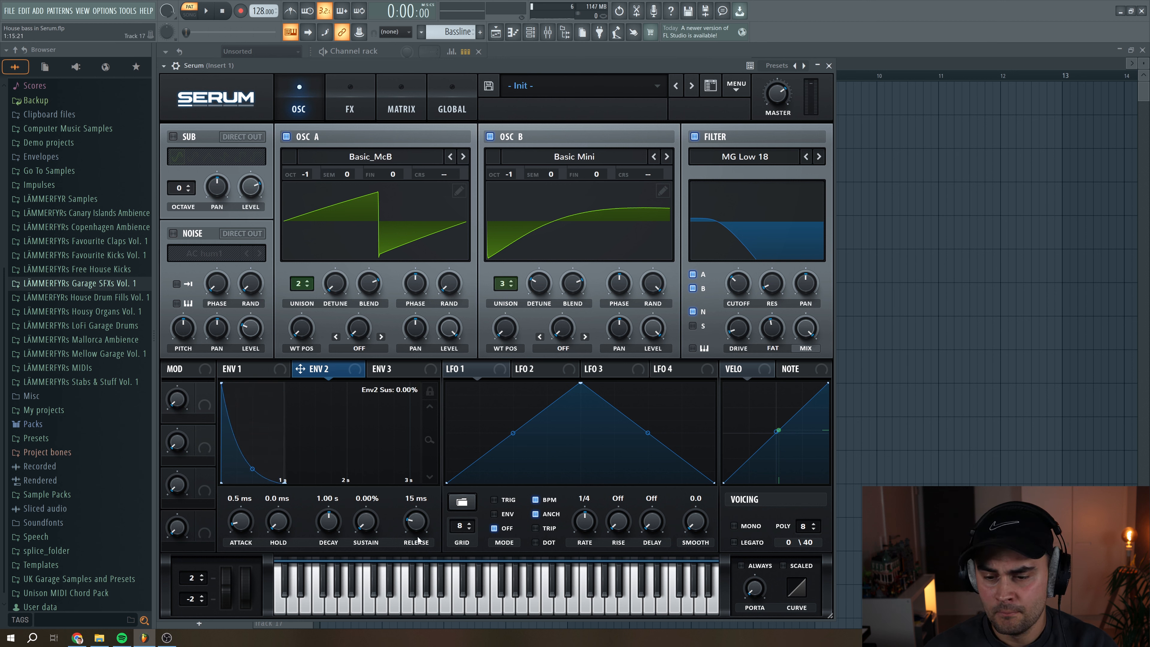
drag(329, 520, 333, 525)
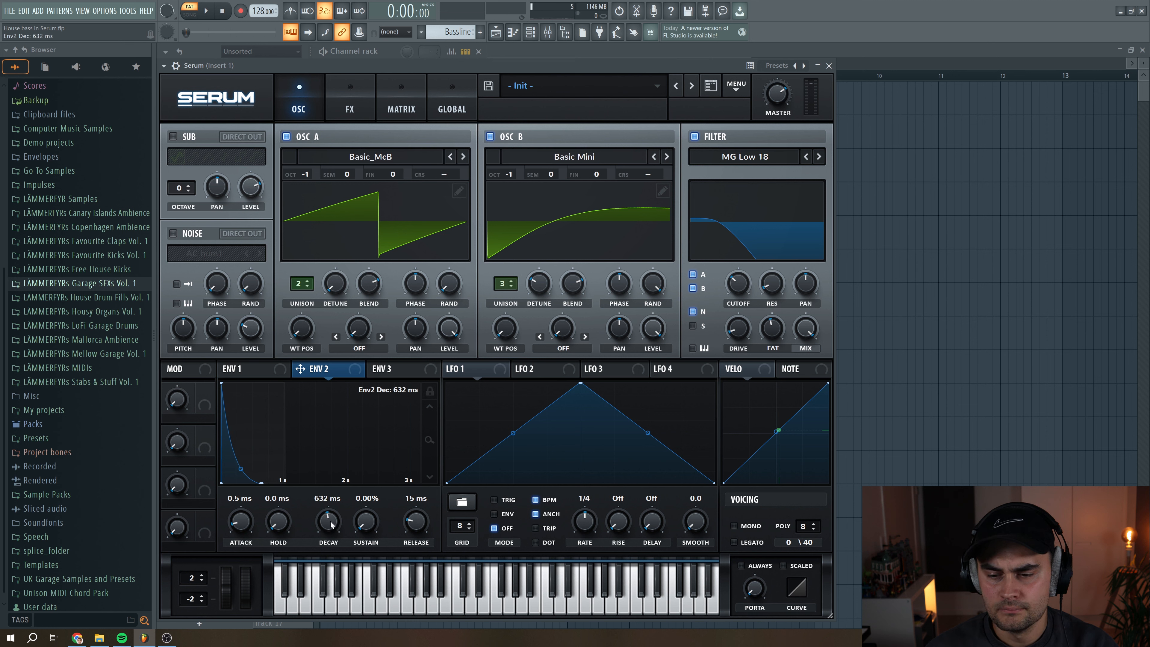
Assign Env 2 to the filter cutoff and adjust the modulation amount to 37 during playback.
drag(623, 365, 728, 283)
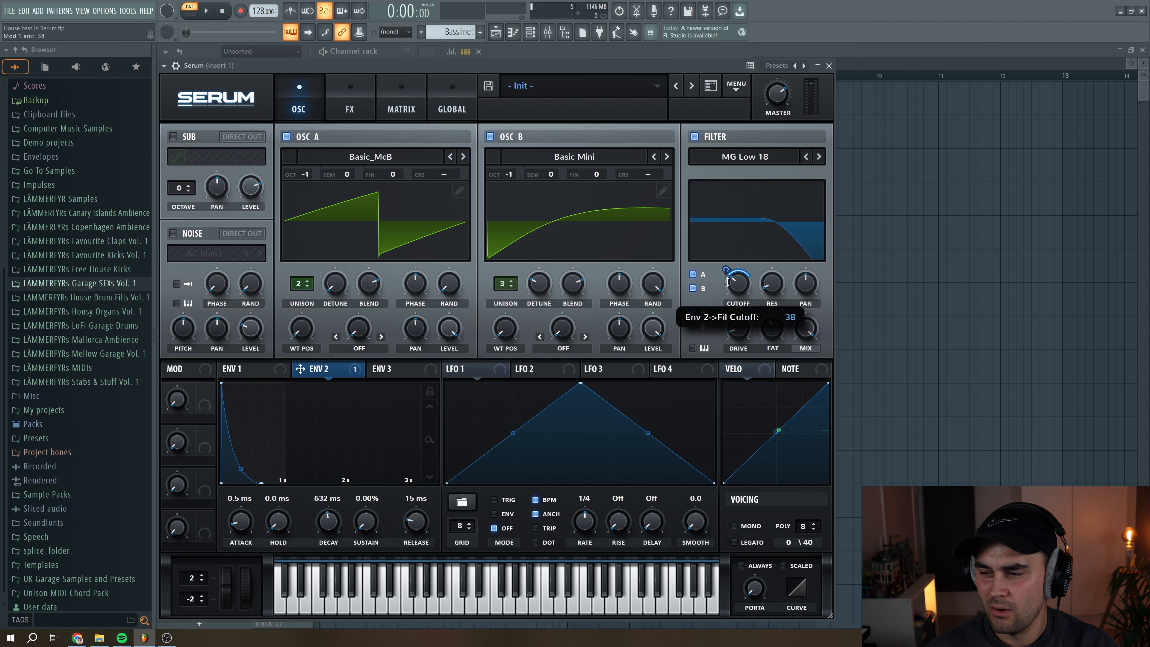
key(space)
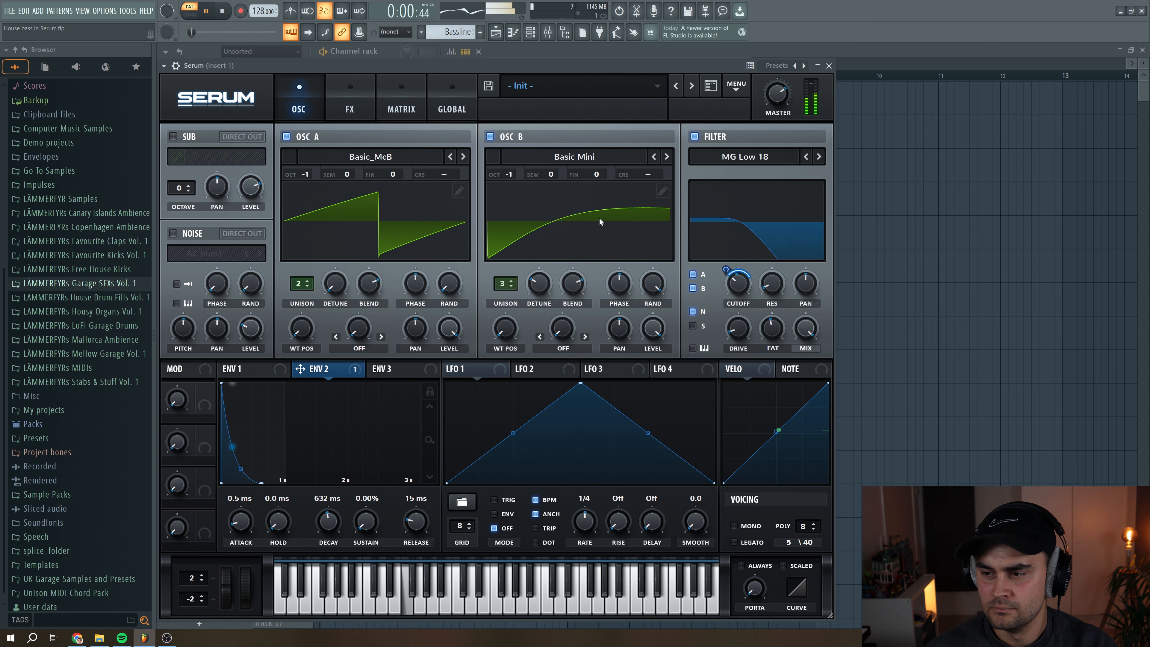
drag(729, 268, 727, 271)
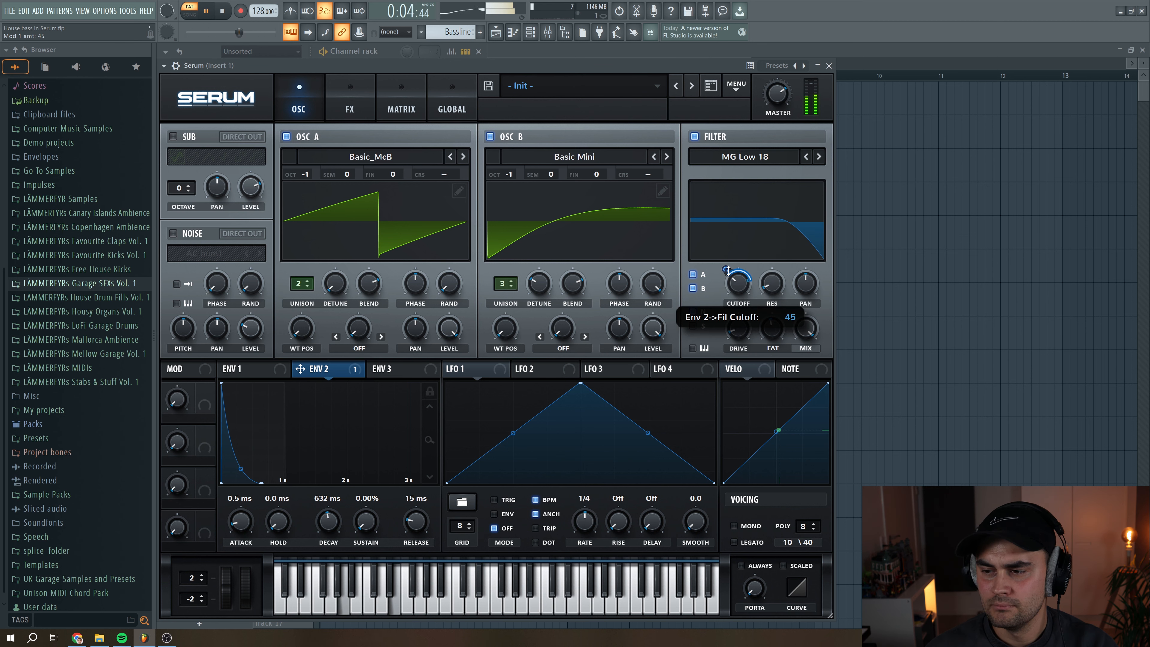
key(space)
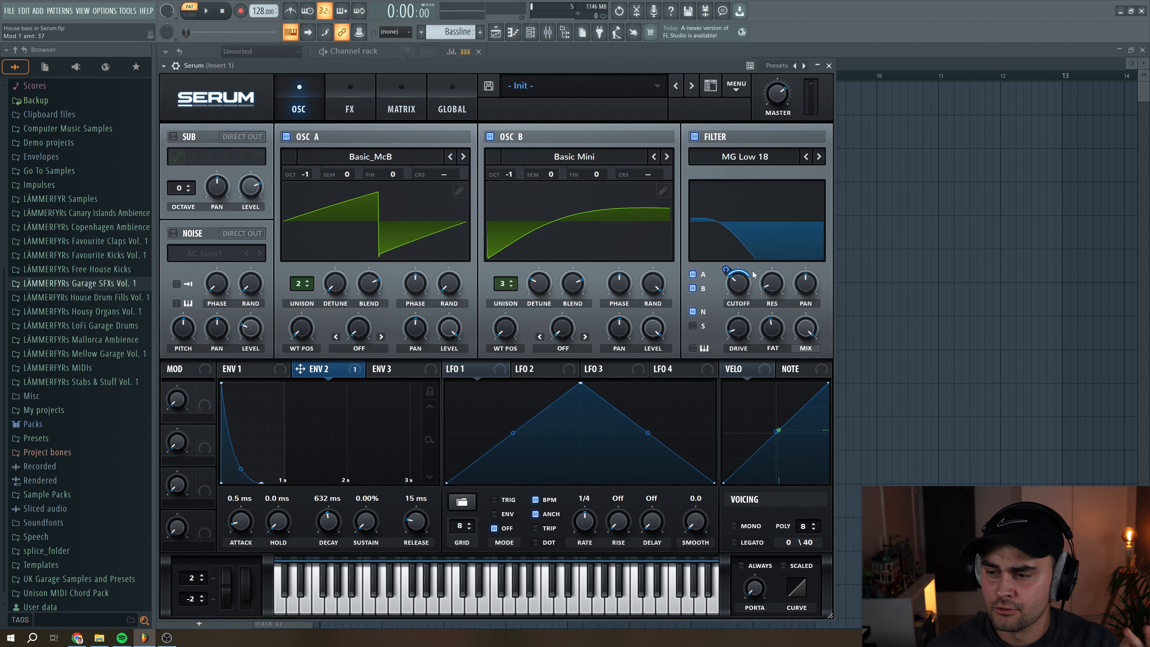
Raise the Env 2 modulation amount on the filter cutoff slightly and audition the bassline.
click(729, 271)
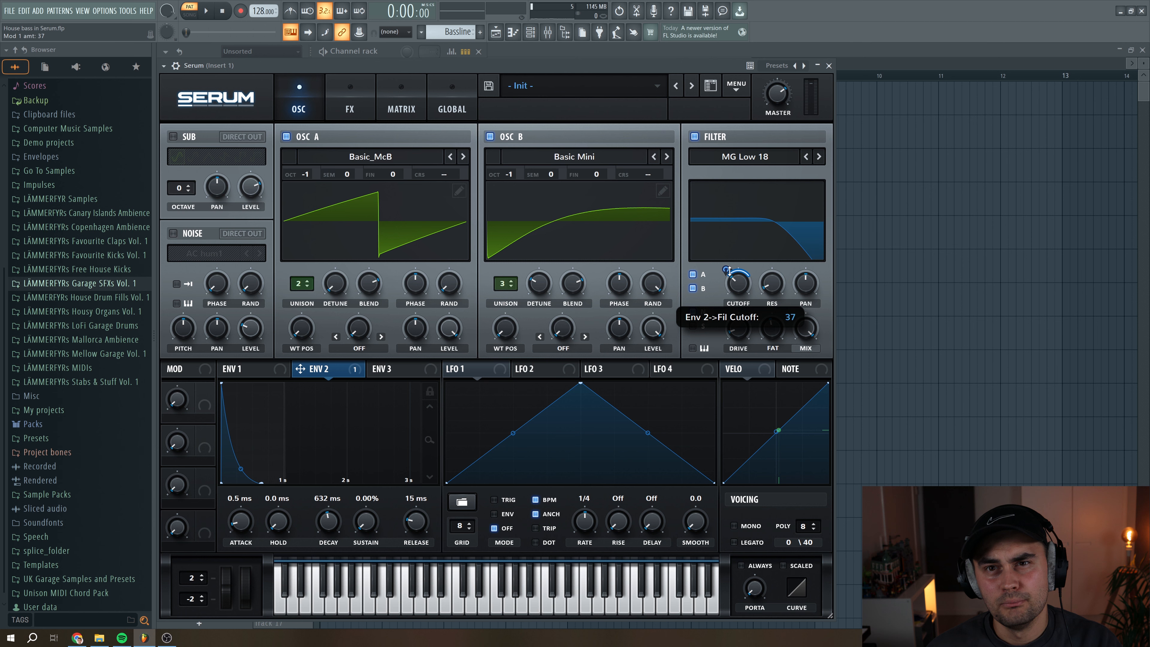
drag(728, 268, 728, 267)
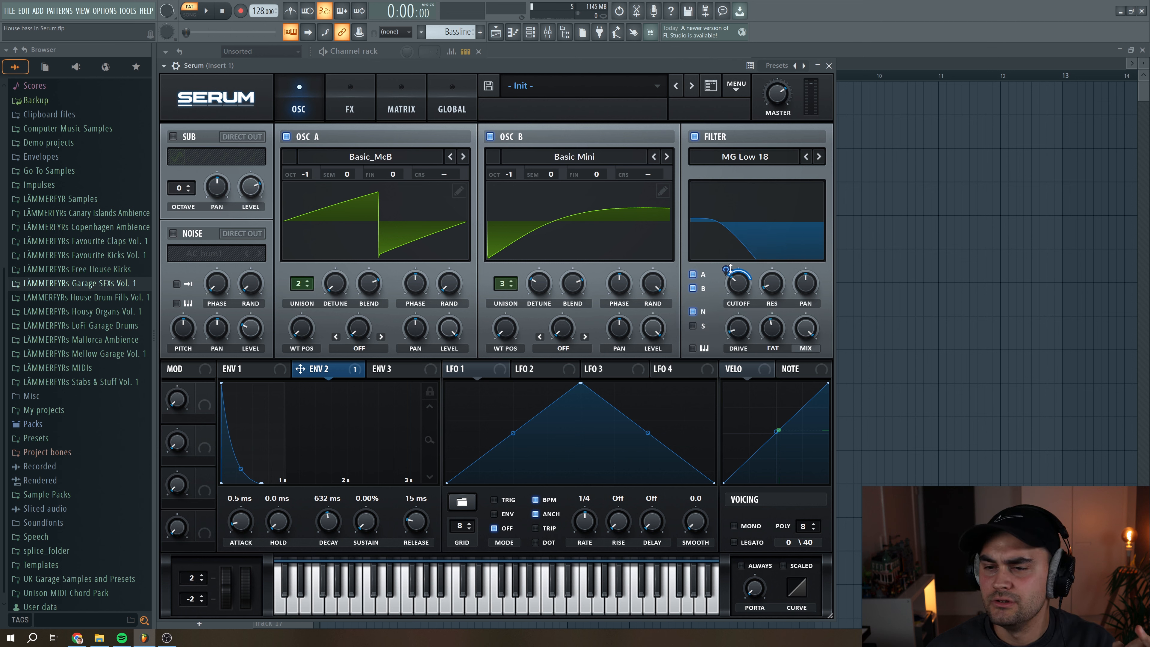
key(space)
drag(730, 268, 728, 264)
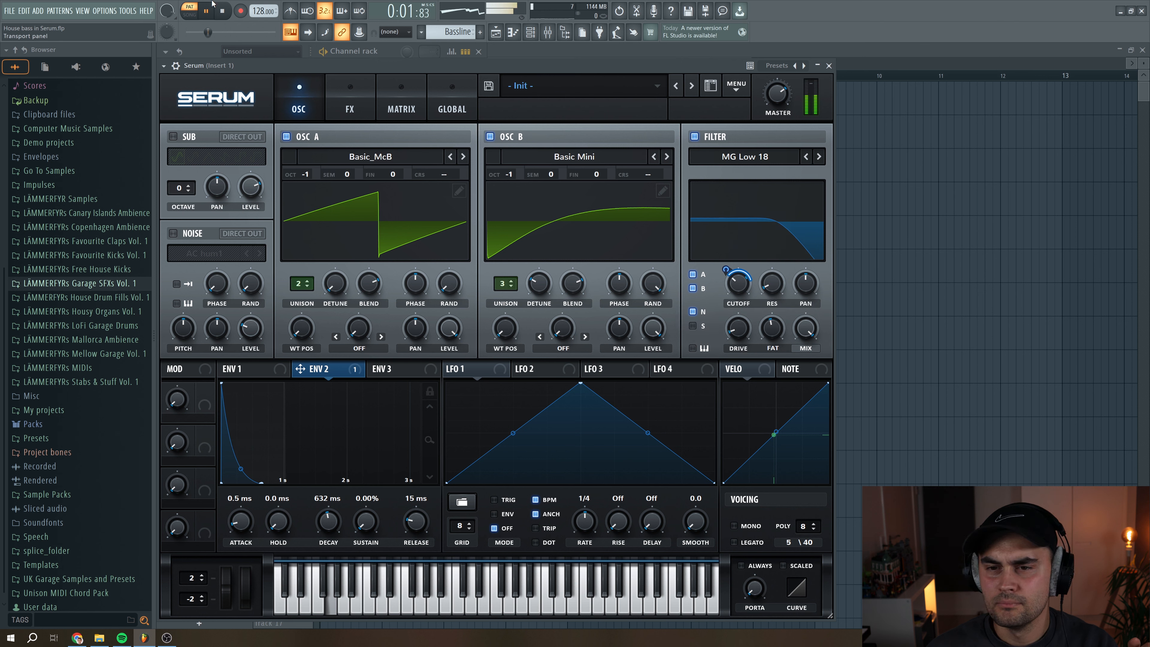
key(space)
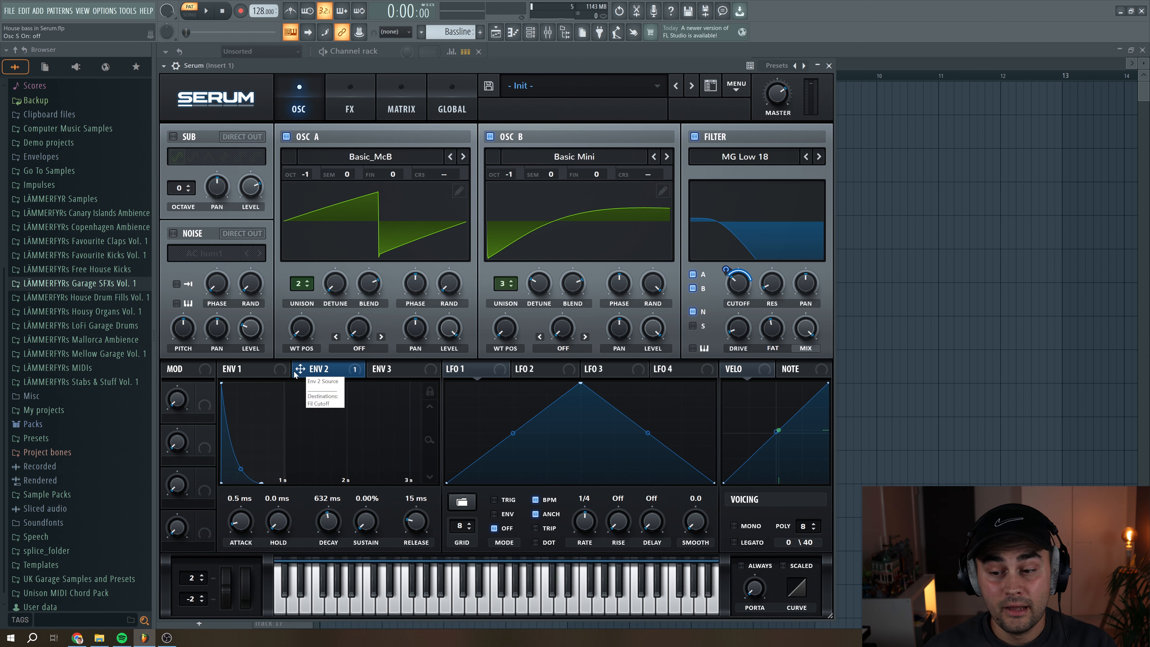
Enable the noise oscillator with the BrightWhite sample in one-shot mode and lower its level to 0%.
click(173, 233)
click(209, 255)
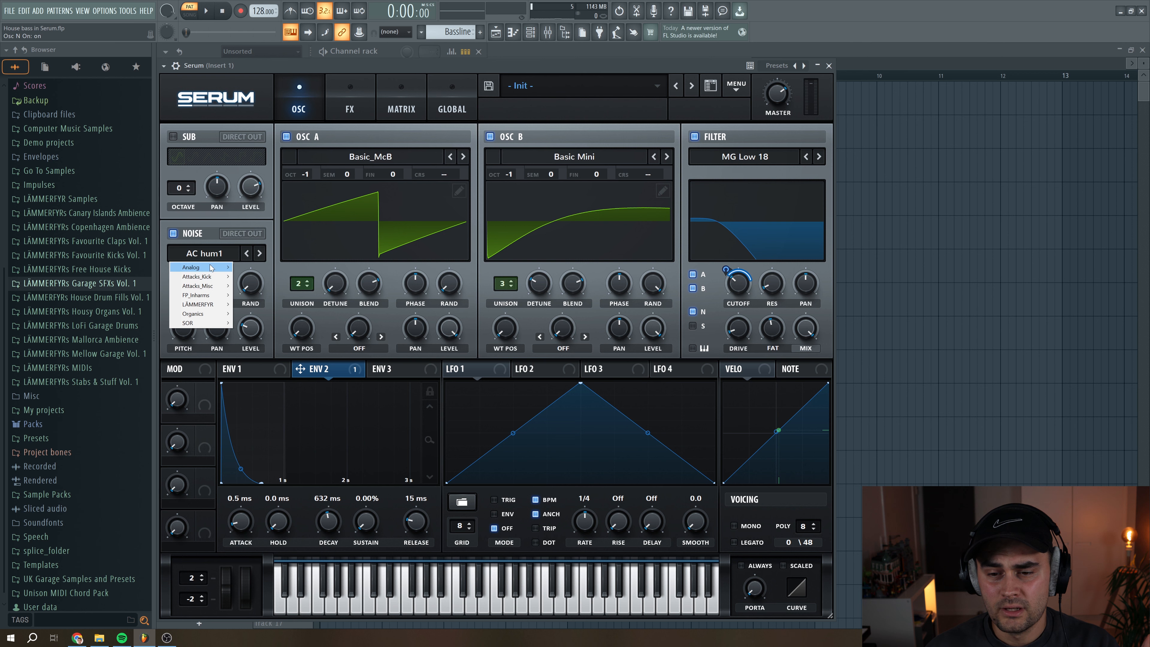
mouse_move(211, 268)
click(258, 304)
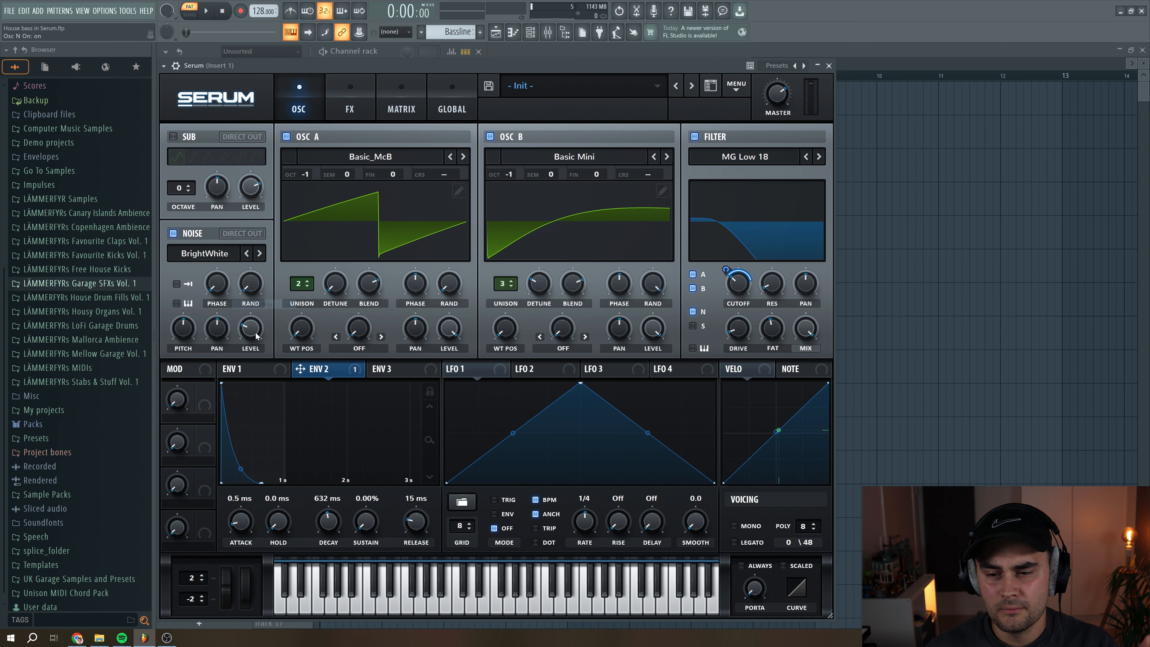
drag(259, 336, 260, 381)
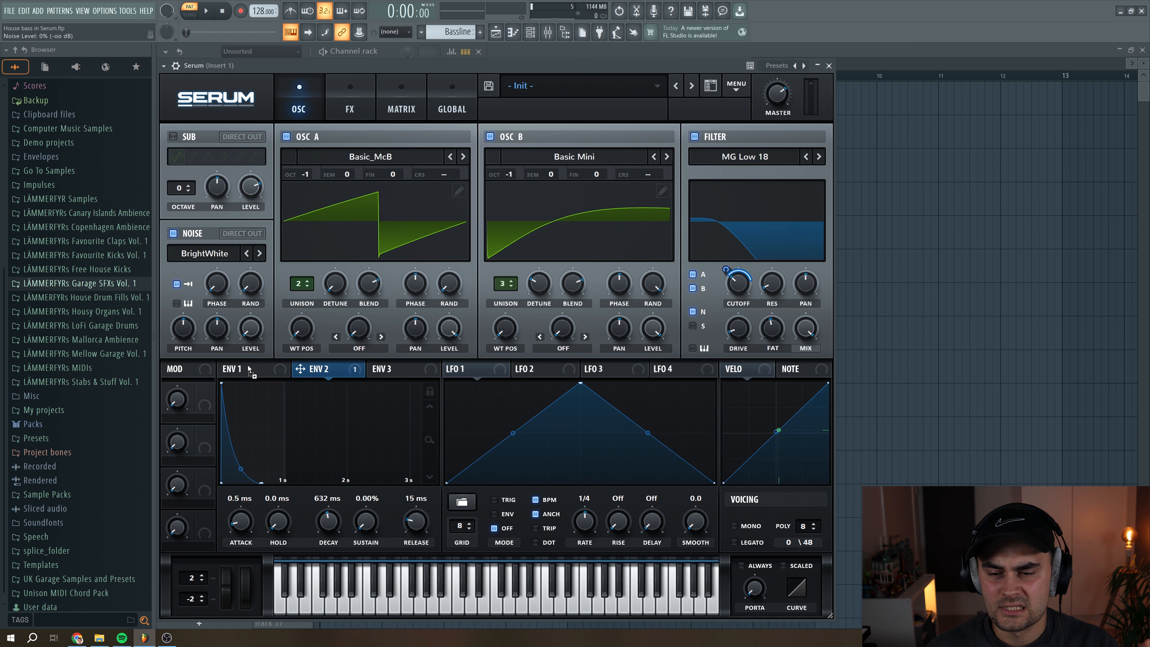
Assign Env 2 to the noise level and fine-tune the modulation amount while auditioning the bassline.
drag(245, 319, 242, 331)
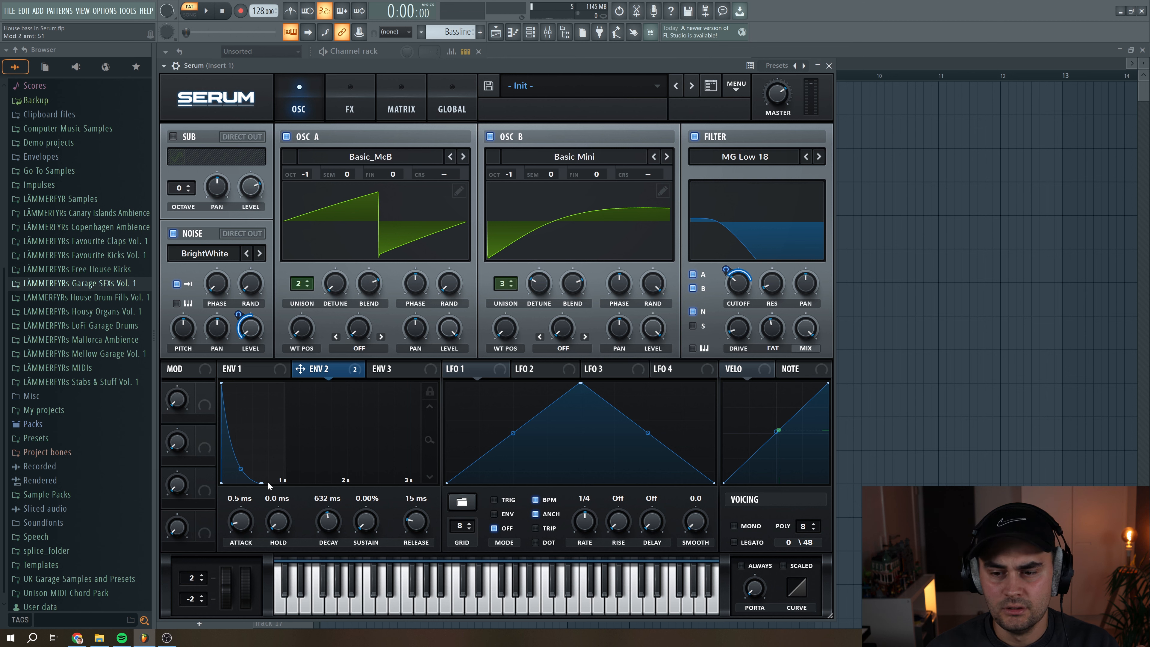
drag(238, 315, 238, 312)
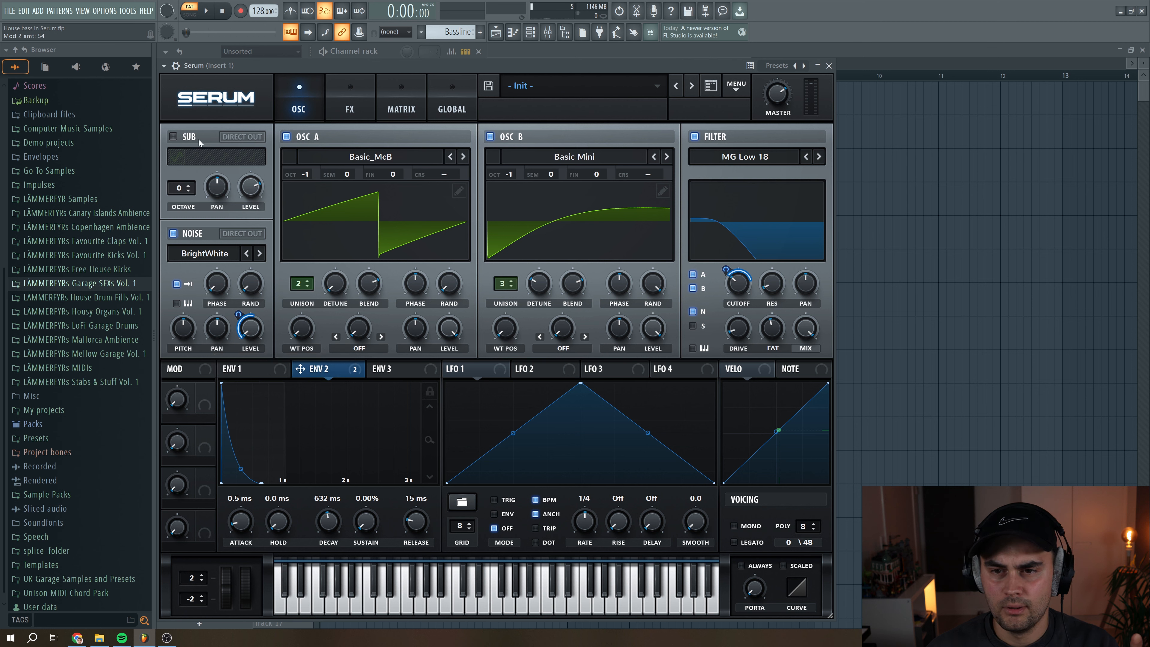
key(space)
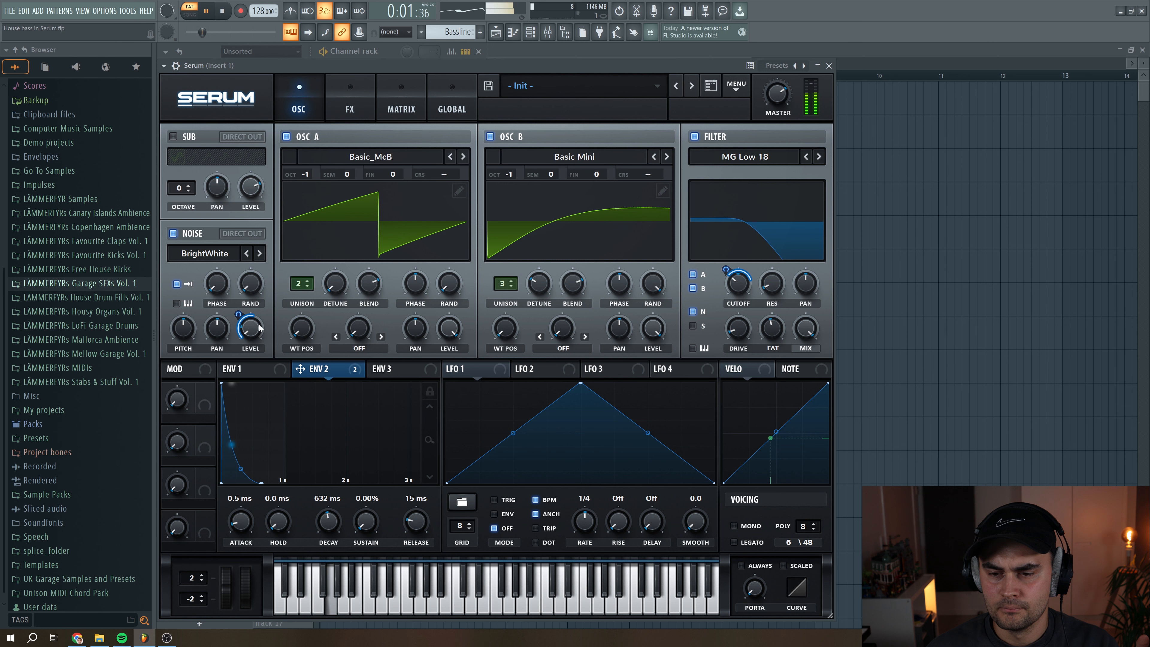
drag(239, 316, 246, 327)
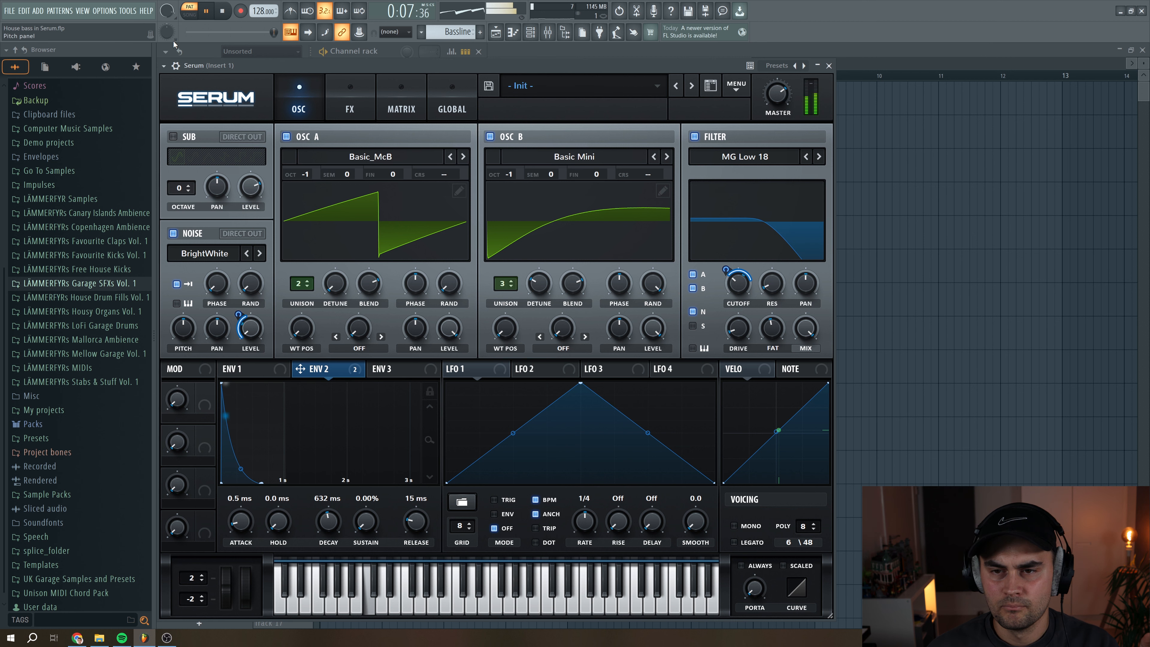
key(space)
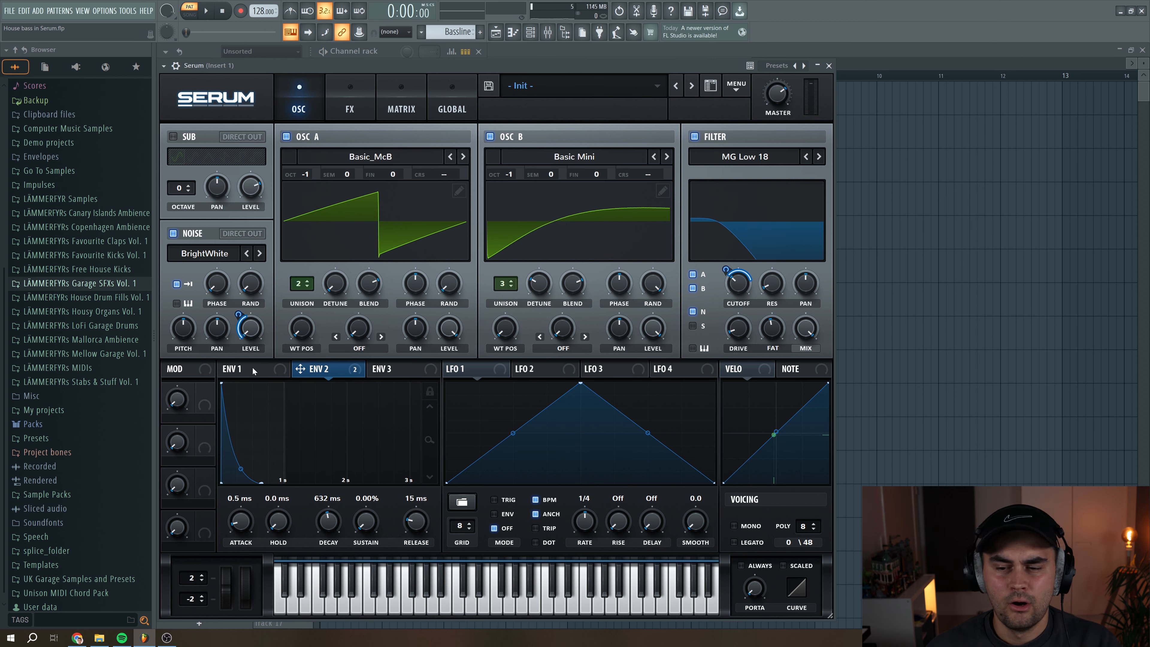
Shape Env 1 with a 1.19 s decay, -7.5 dB sustain and 290 ms release, and audition the bassline.
click(253, 369)
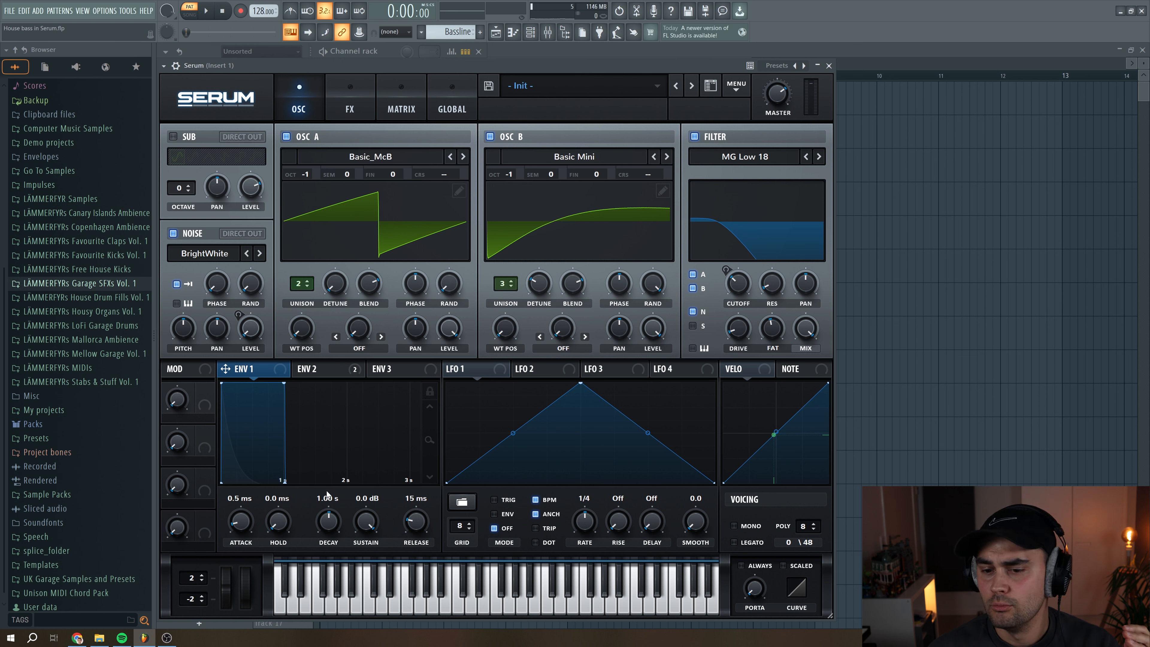
drag(366, 530, 417, 523)
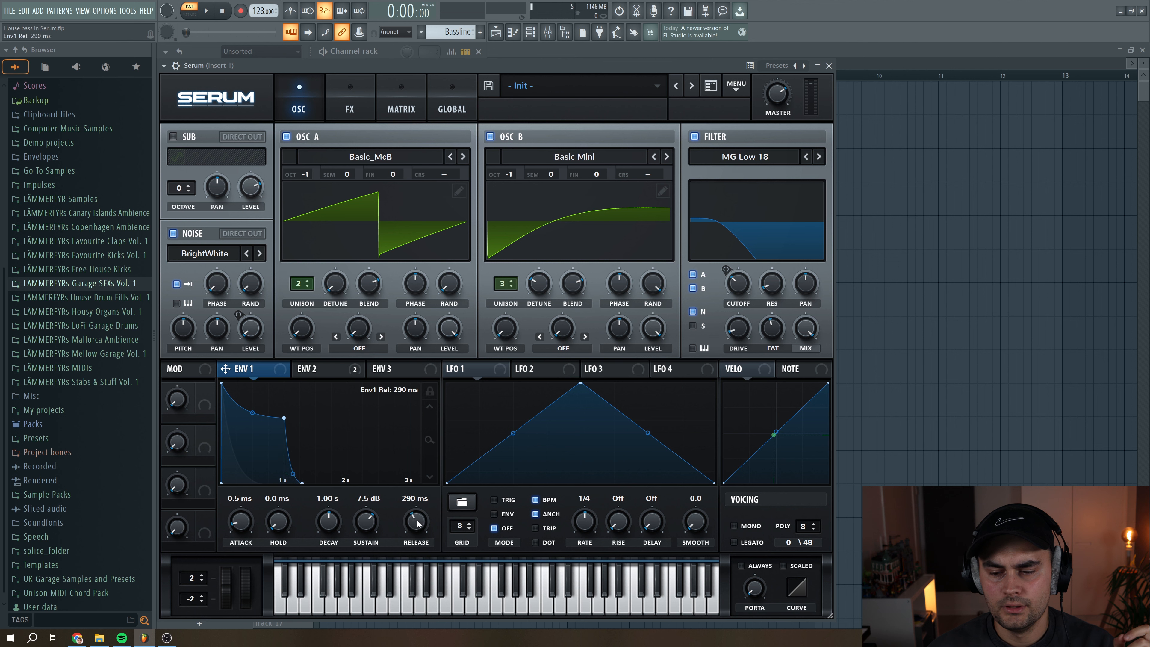
scroll(332, 527, up, 3)
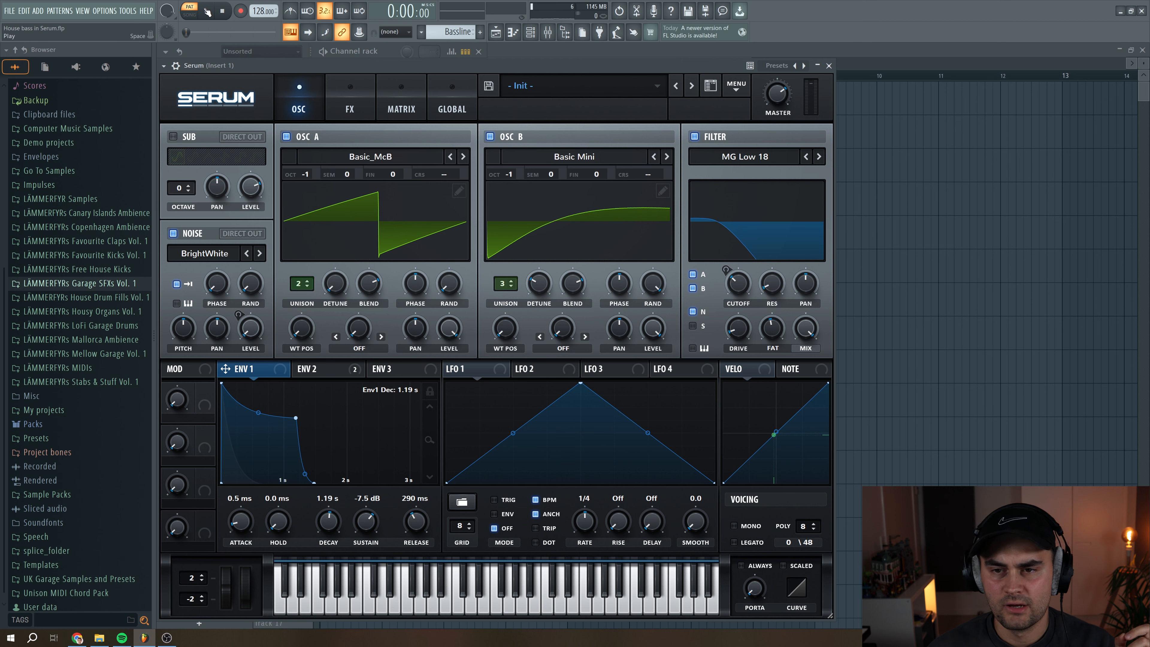
click(209, 12)
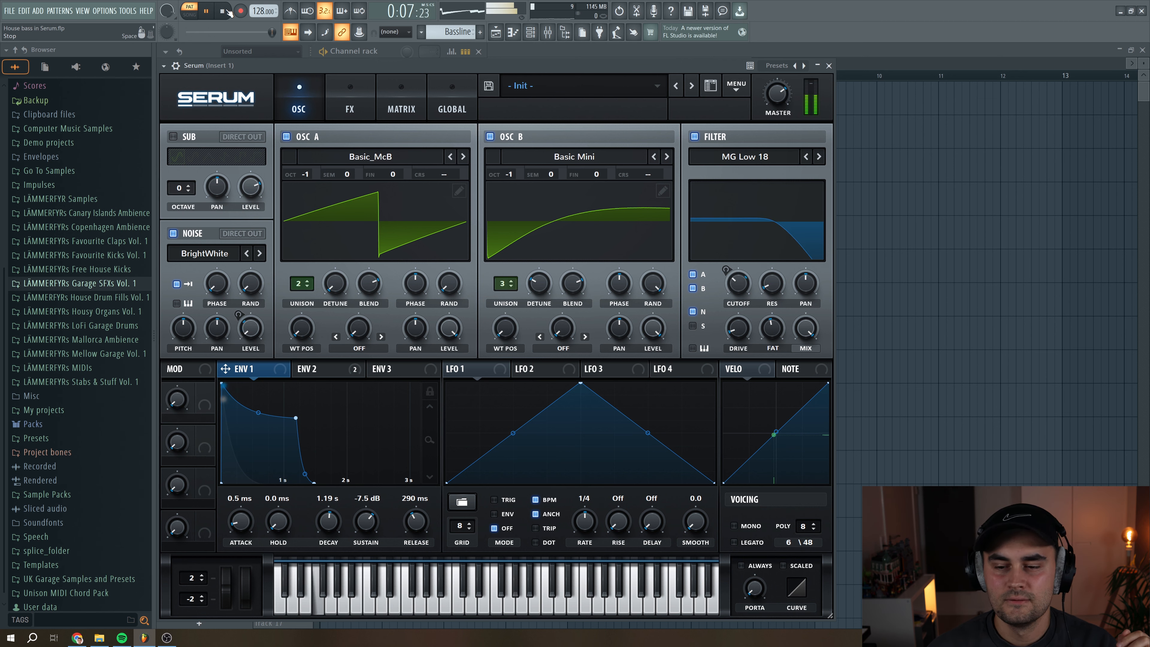
click(229, 11)
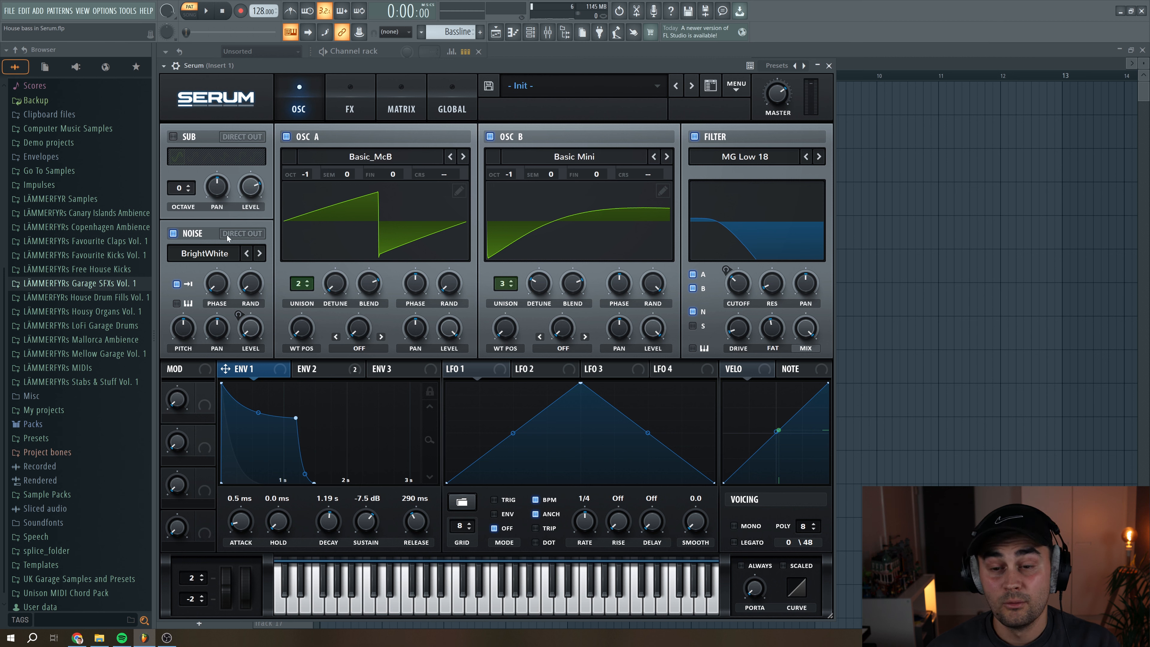
Enable the sub oscillator at octave -1 with its level at 0%, and assign Env 1 to that level with amount 39.
click(173, 137)
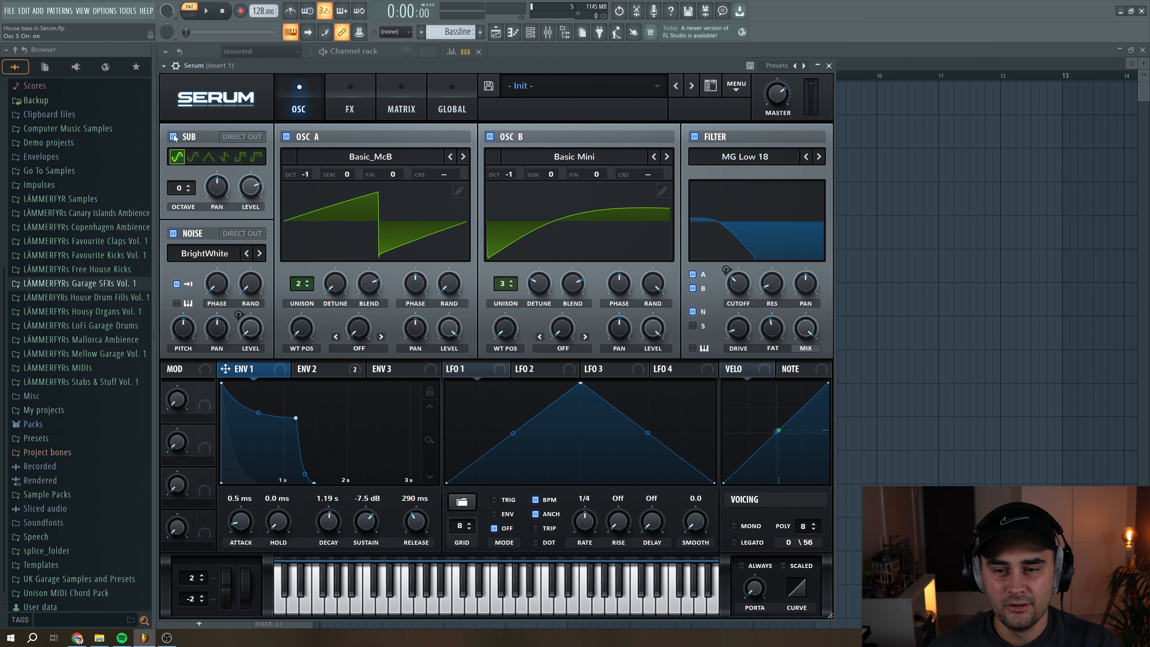
mouse_move(252, 189)
mouse_down()
mouse_move(254, 207)
mouse_move(261, 193)
mouse_up()
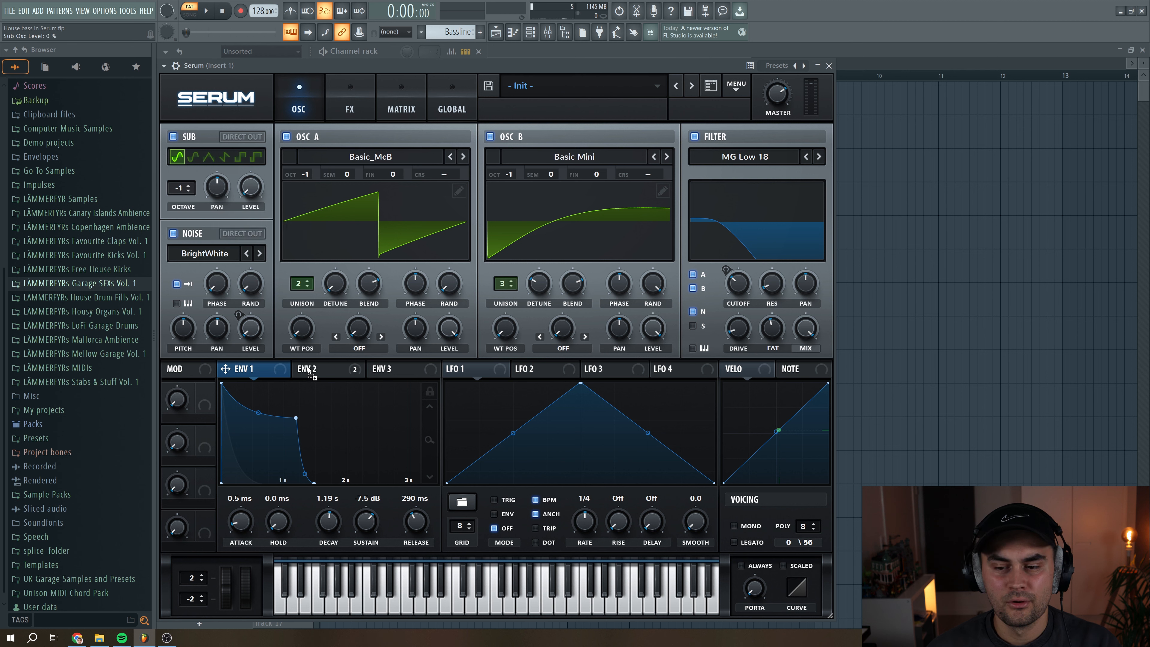
drag(238, 174, 239, 178)
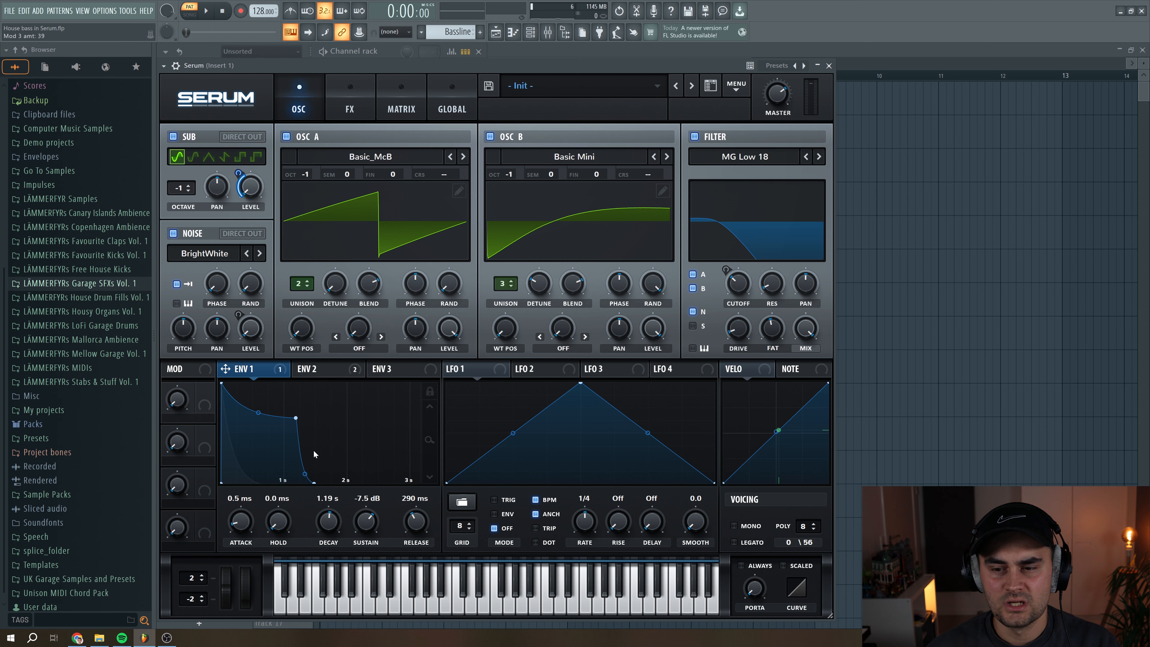
Fine-tune the Env 1 modulation amount on the sub level while the bassline plays.
click(206, 11)
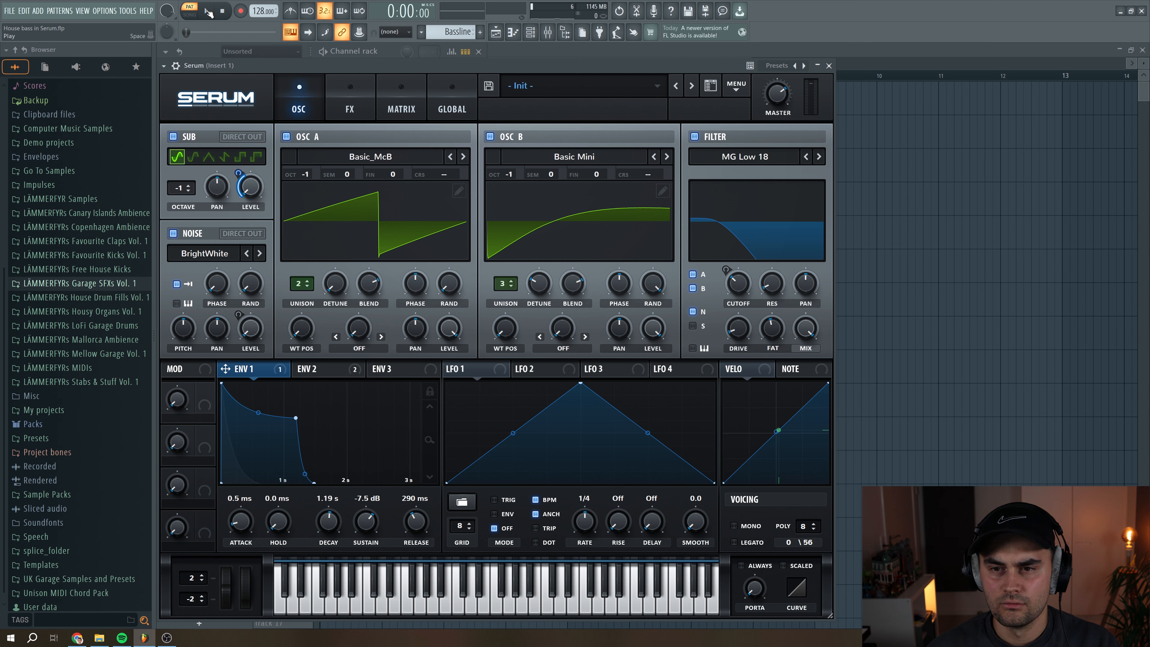
mouse_move(237, 174)
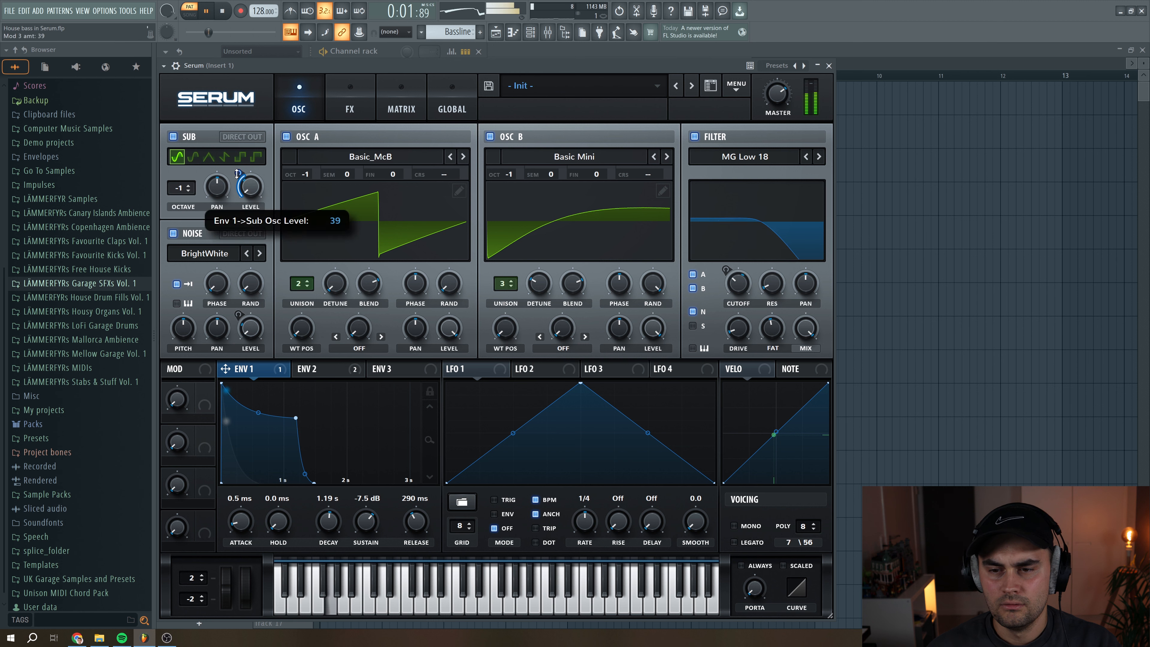
drag(236, 172, 236, 173)
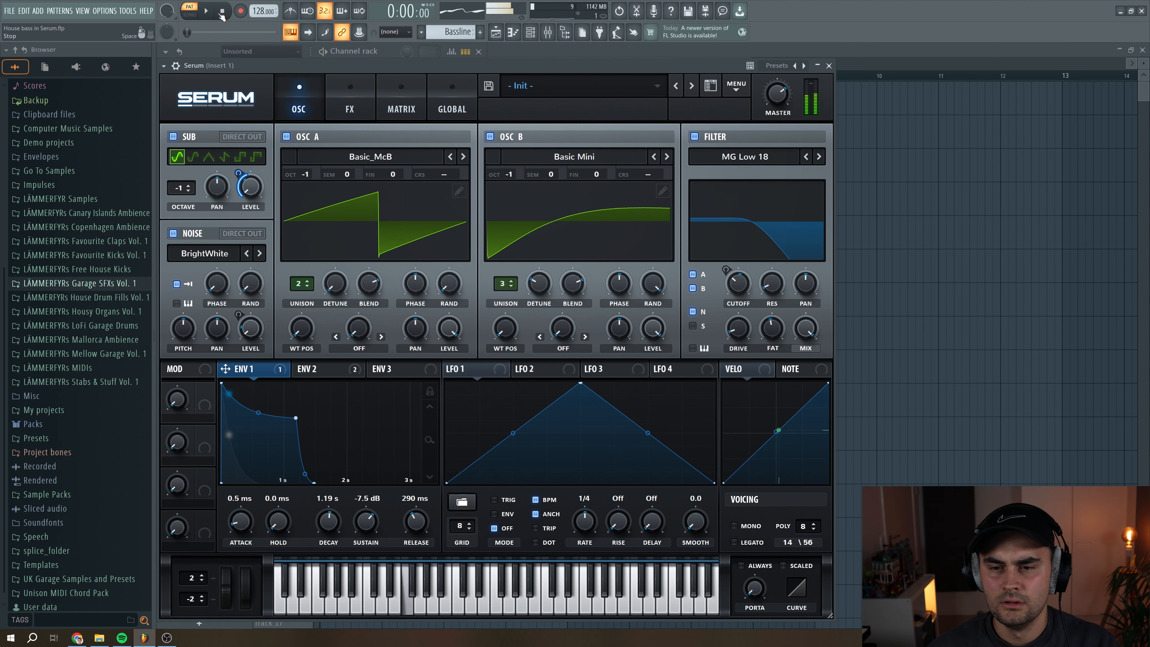
key(space)
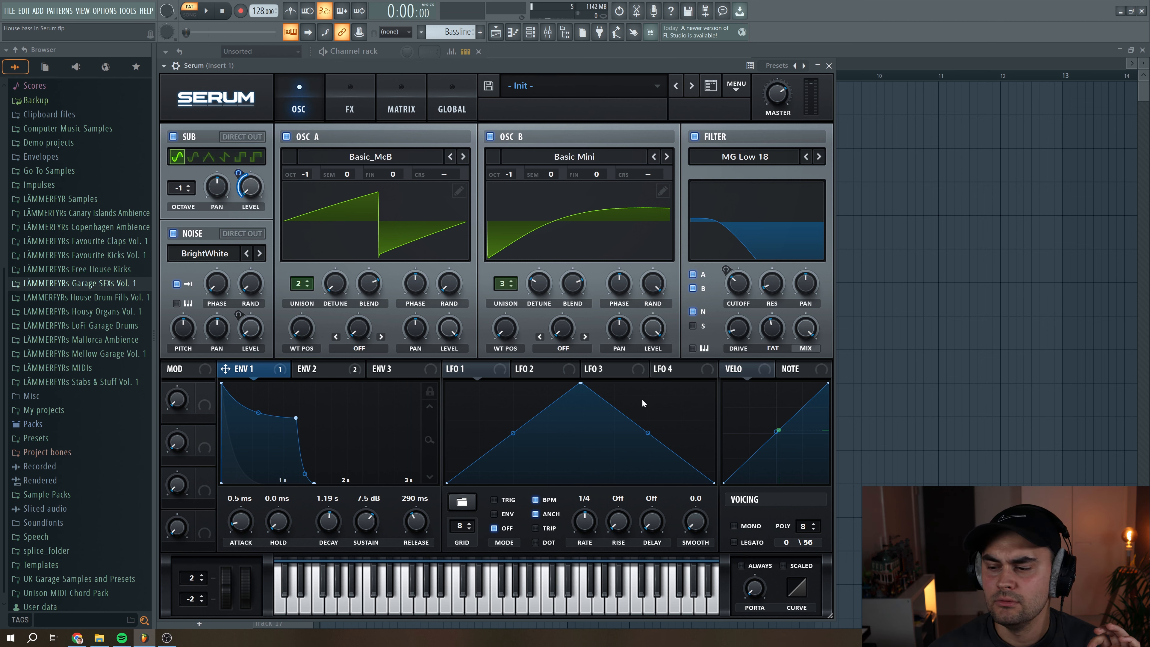
Switch the voicing to mono and enable the EQ effect with a high-band gain of 2.3 dB.
click(734, 526)
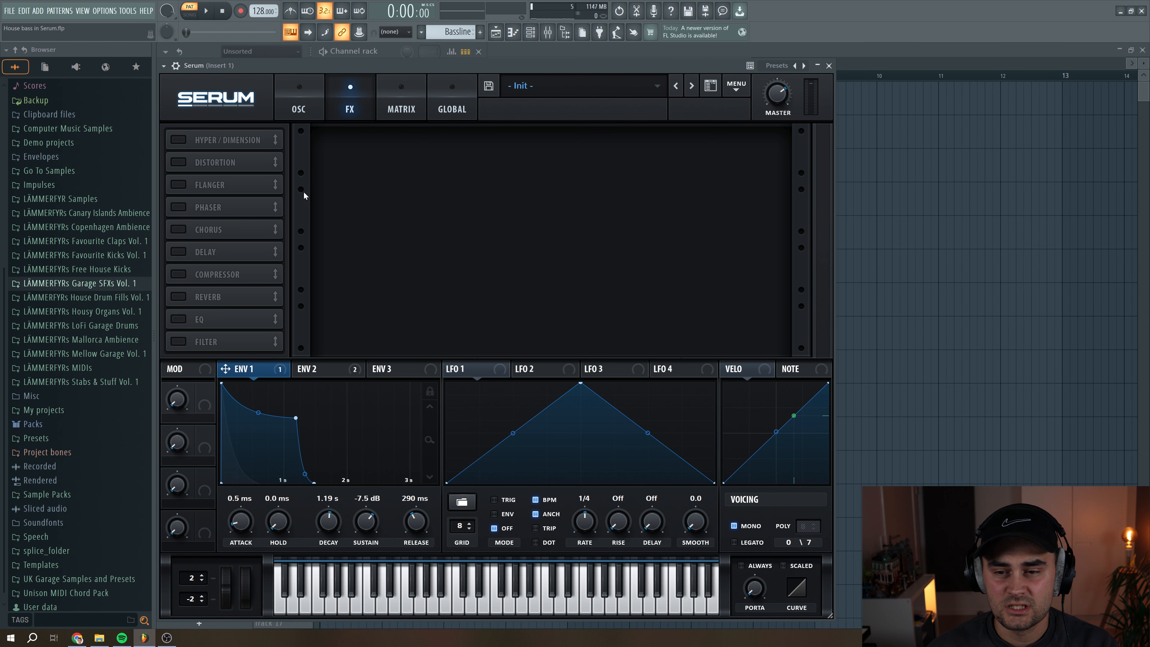
click(179, 319)
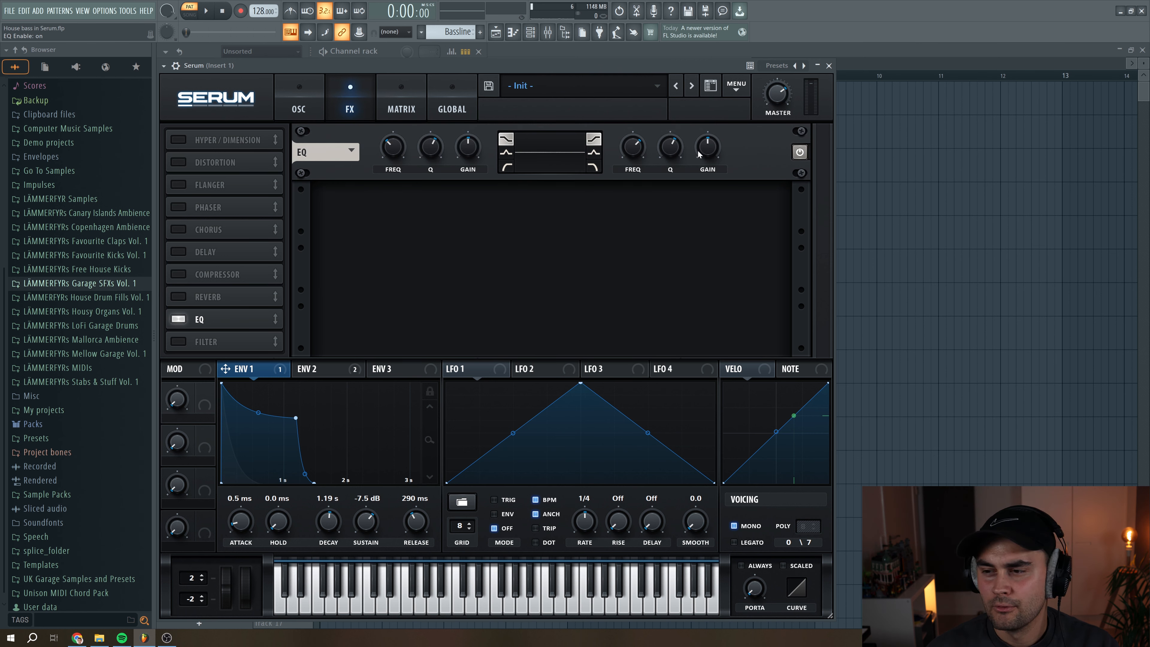
drag(710, 155, 712, 153)
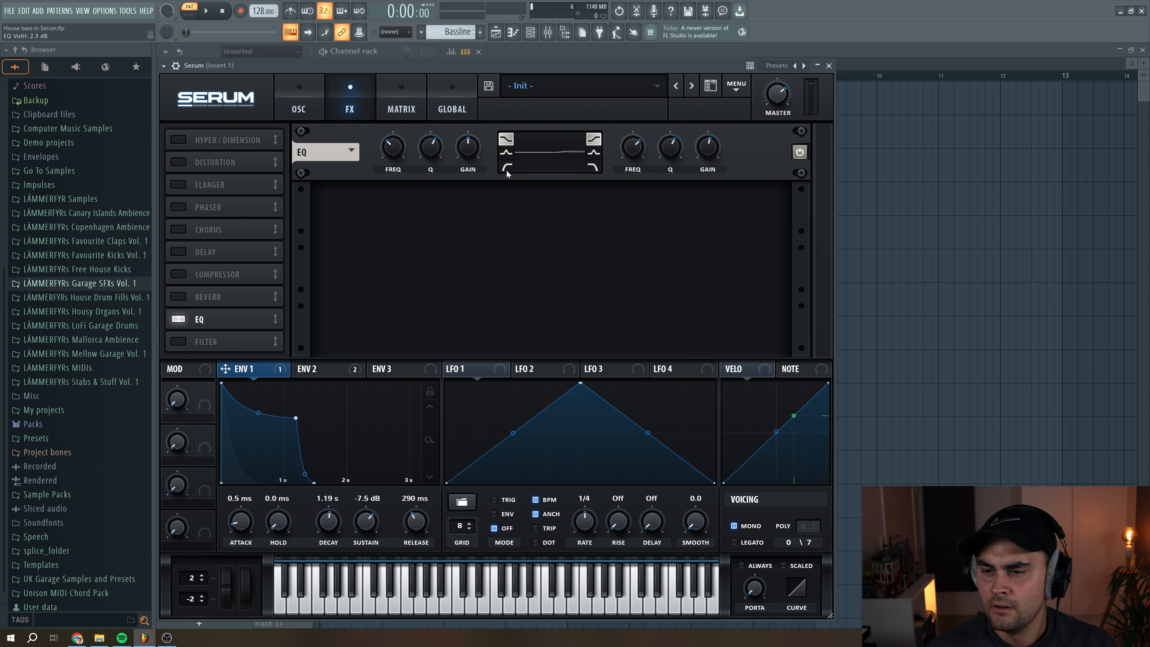
Set the EQ low band to 1.7 dB at 170 Hz, fine-tune the high-band gain, and audition the bassline.
mouse_move(472, 154)
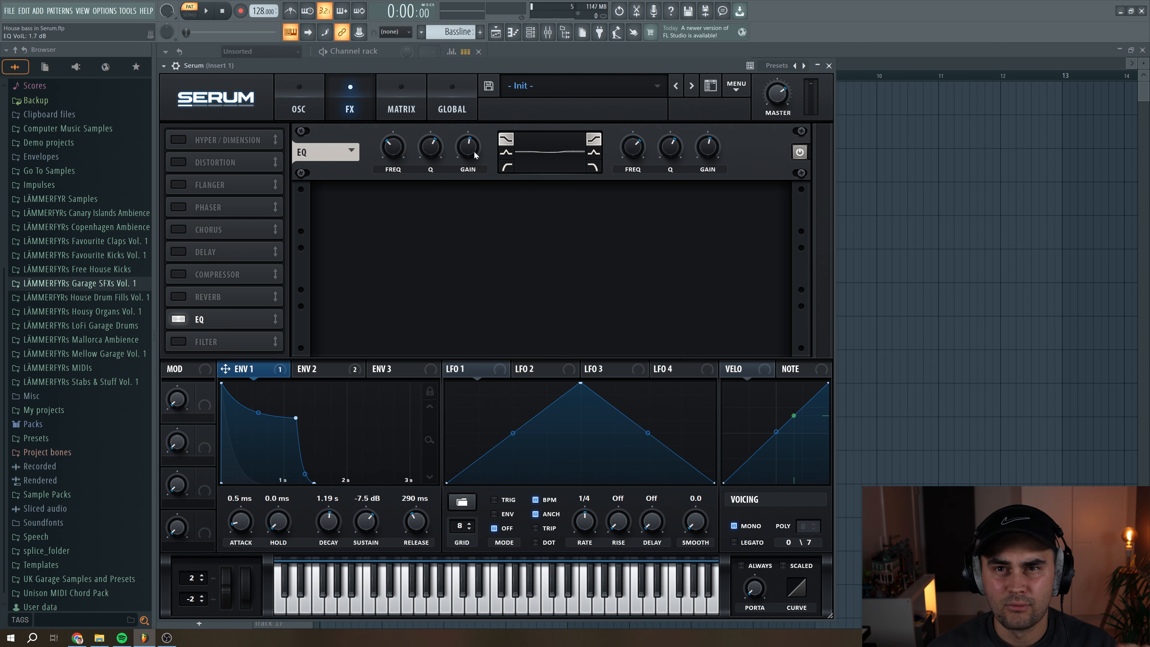
mouse_move(705, 150)
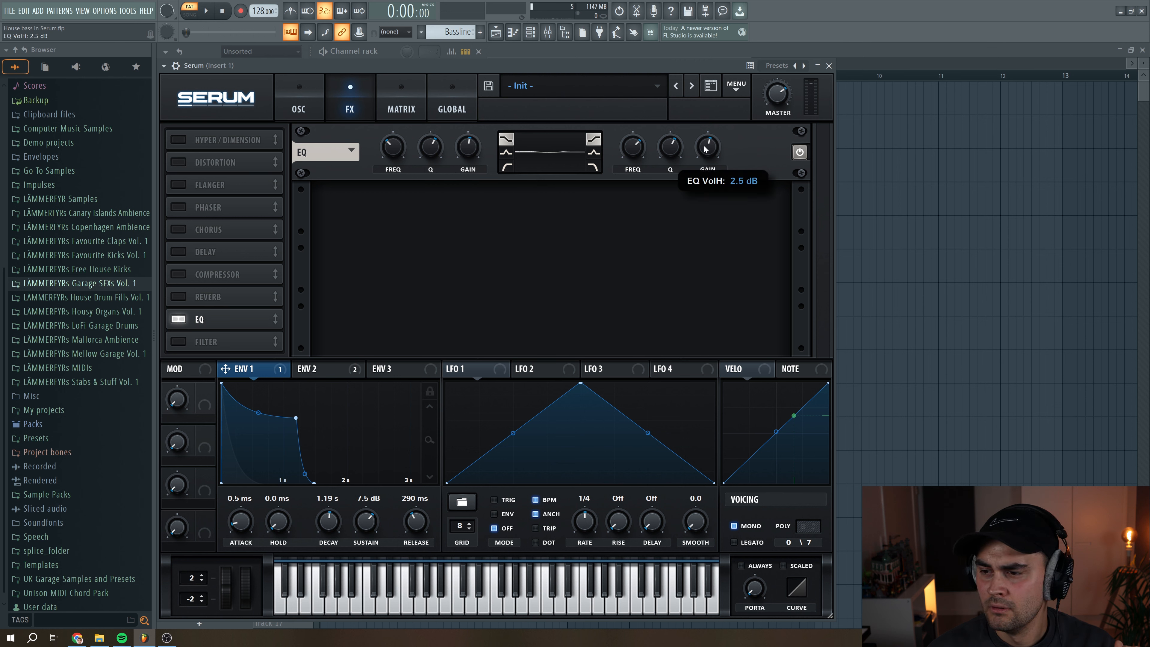
drag(705, 148, 704, 149)
mouse_move(396, 154)
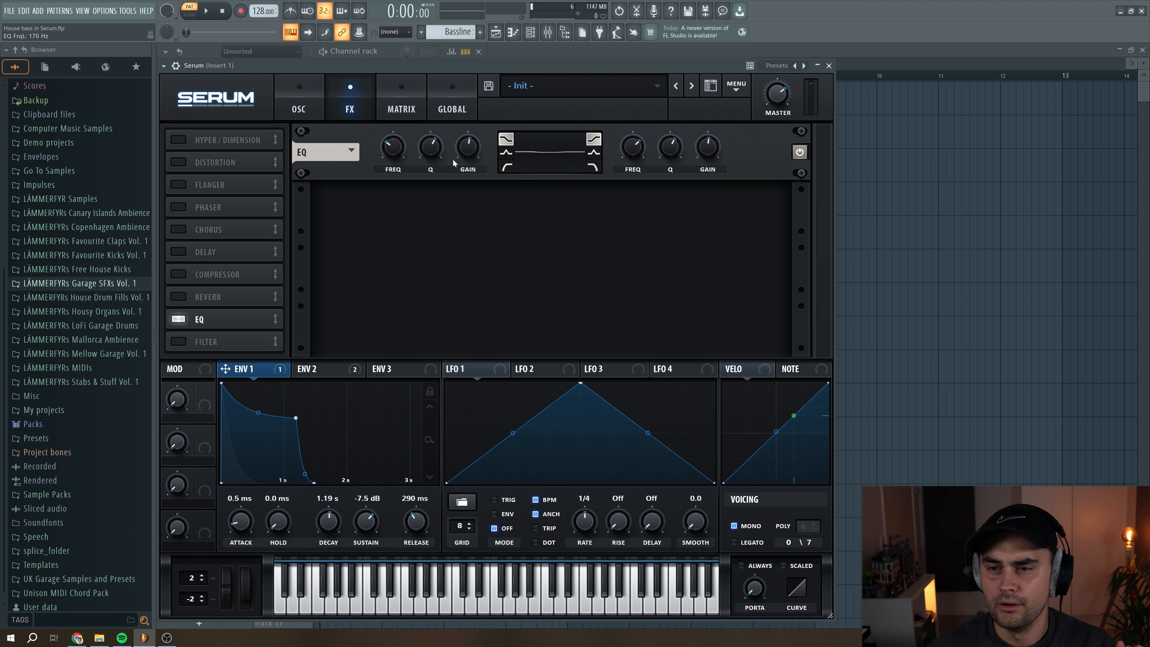
click(207, 12)
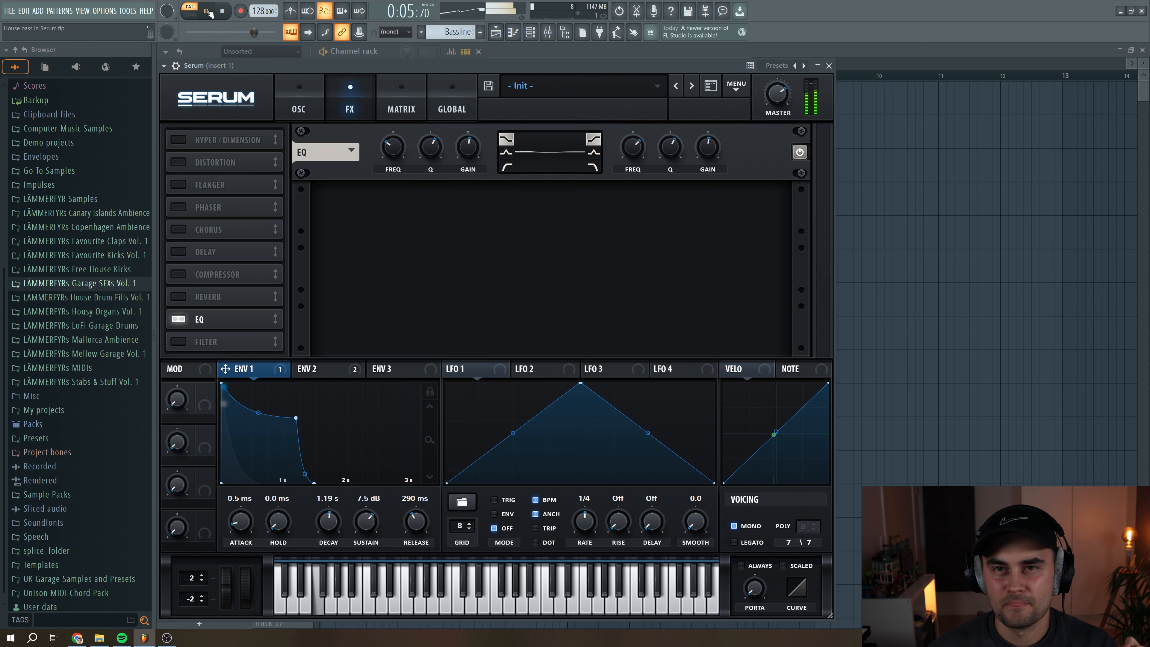
click(225, 13)
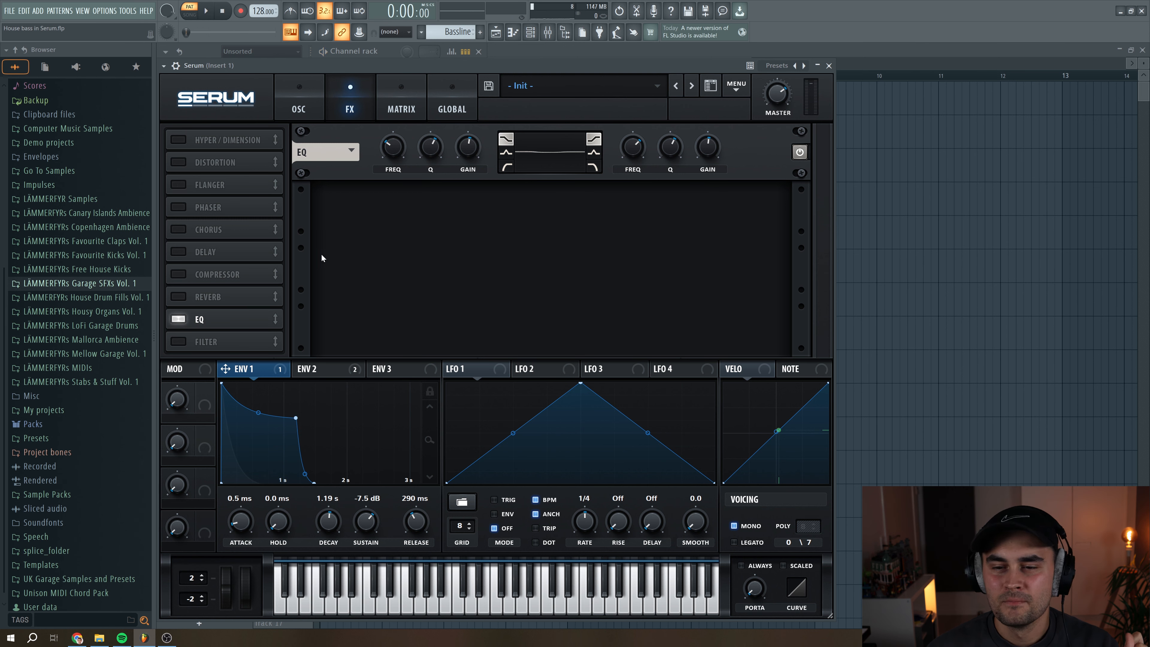
Enable the compressor and set its threshold to -15.2 dB and gain to 1.7 dB during playback.
click(211, 274)
drag(401, 153, 402, 157)
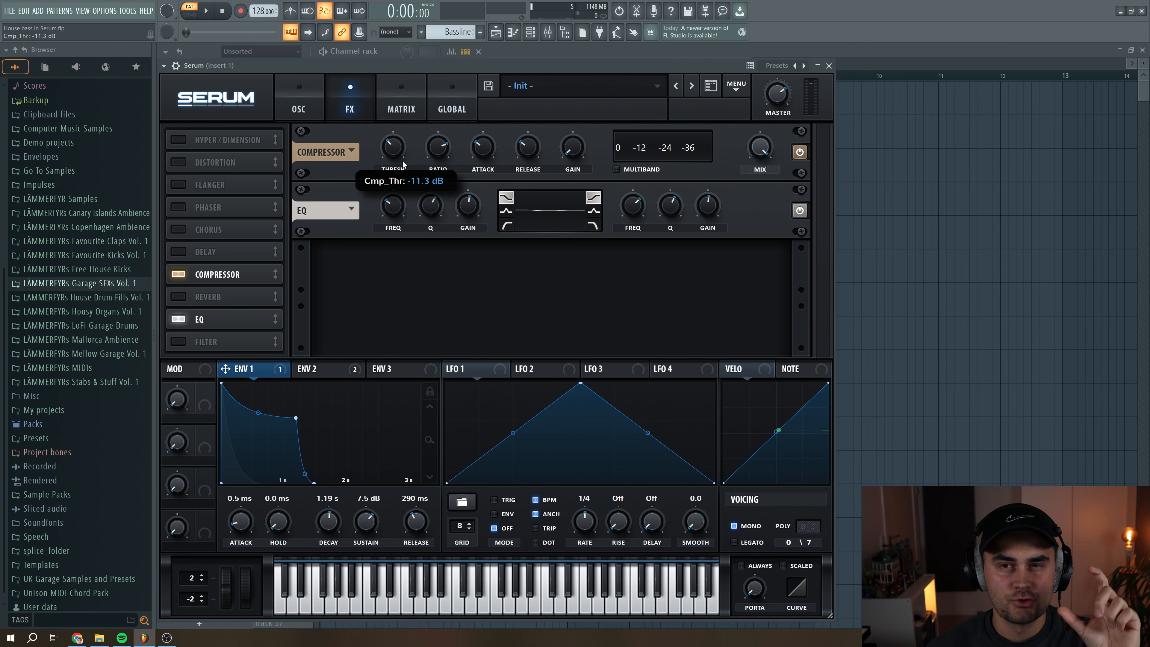
key(space)
drag(398, 148, 398, 149)
drag(566, 155, 571, 147)
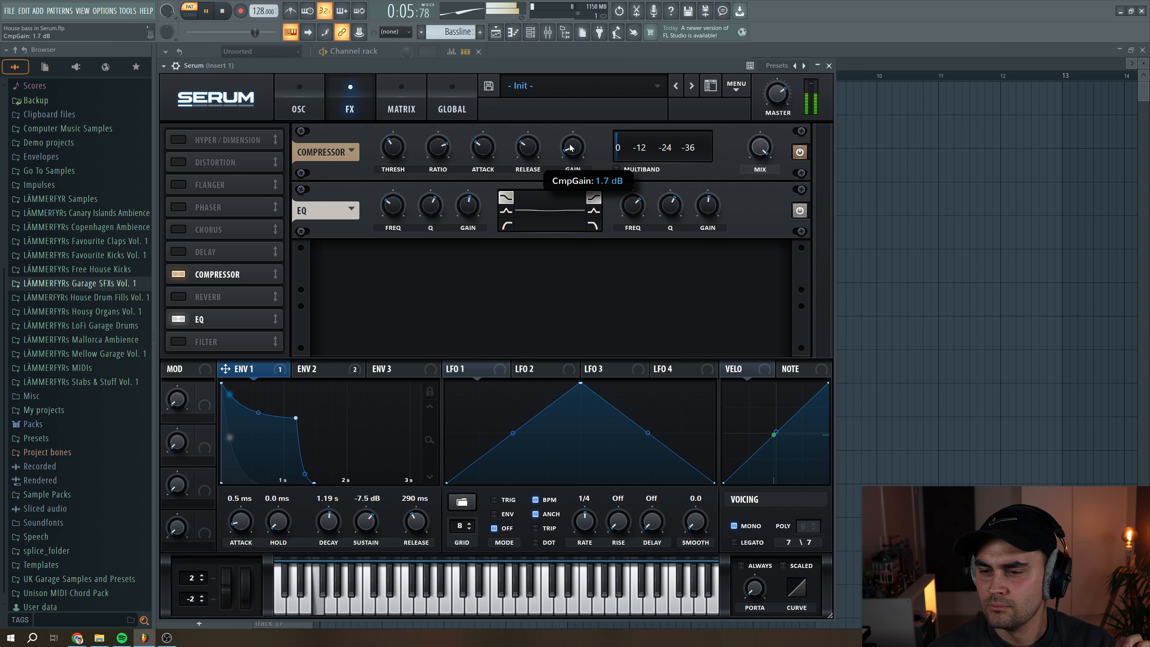
drag(401, 150, 404, 150)
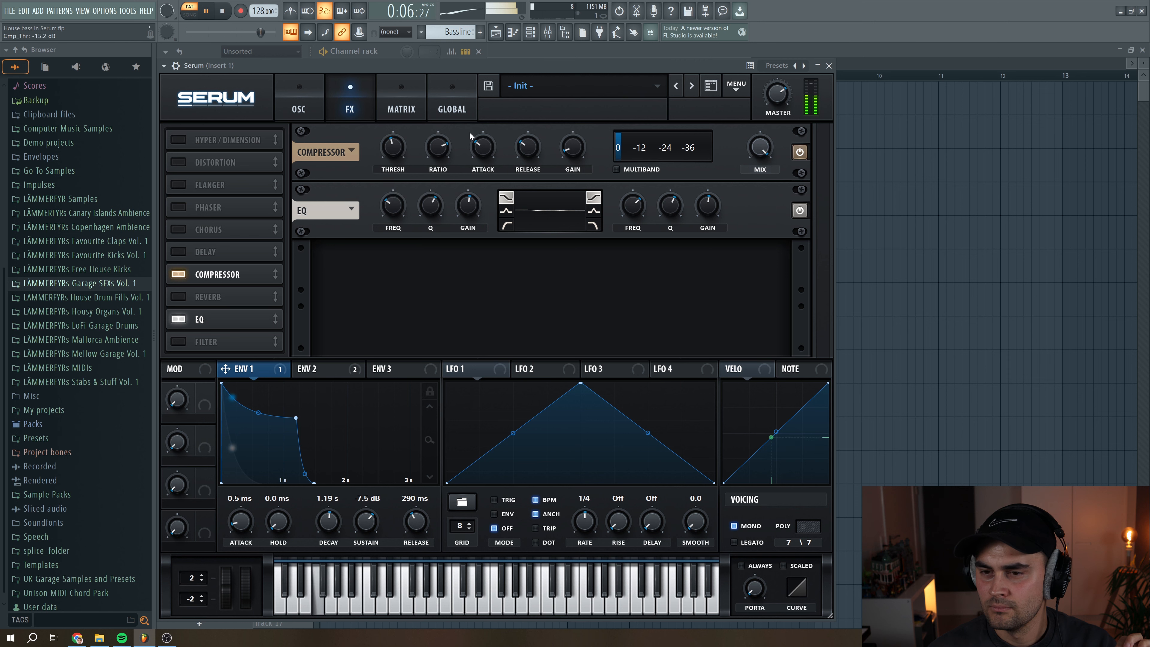
key(space)
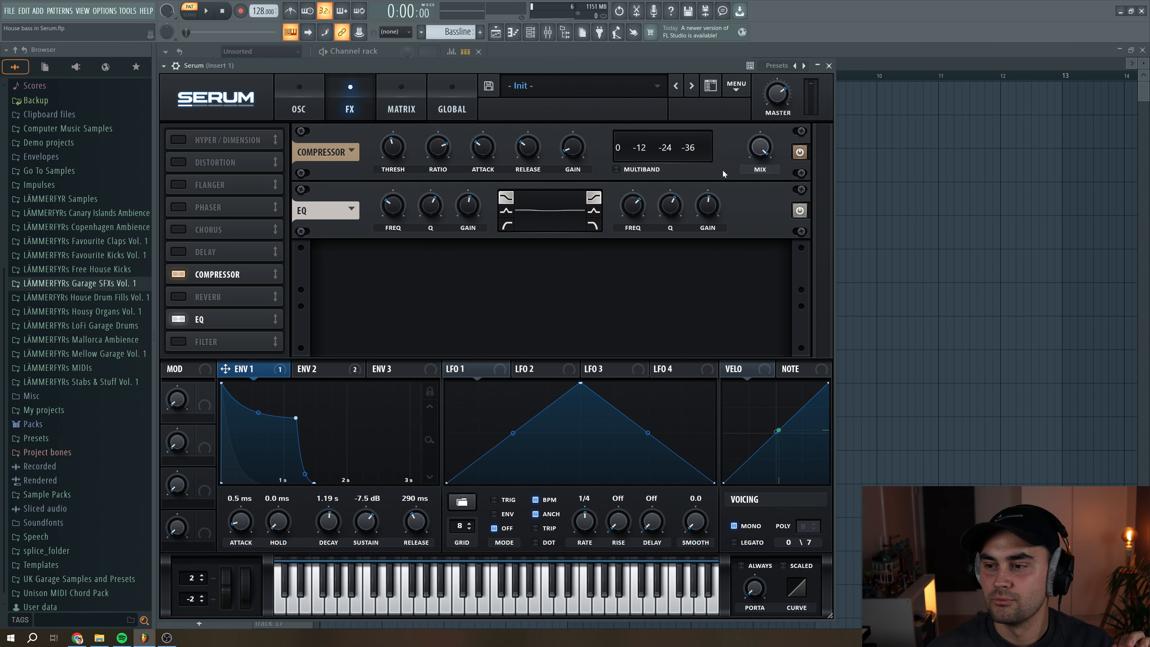
Enable the delay with Env 1 modulating its mix by -81, and set its feedback to 6%.
click(210, 255)
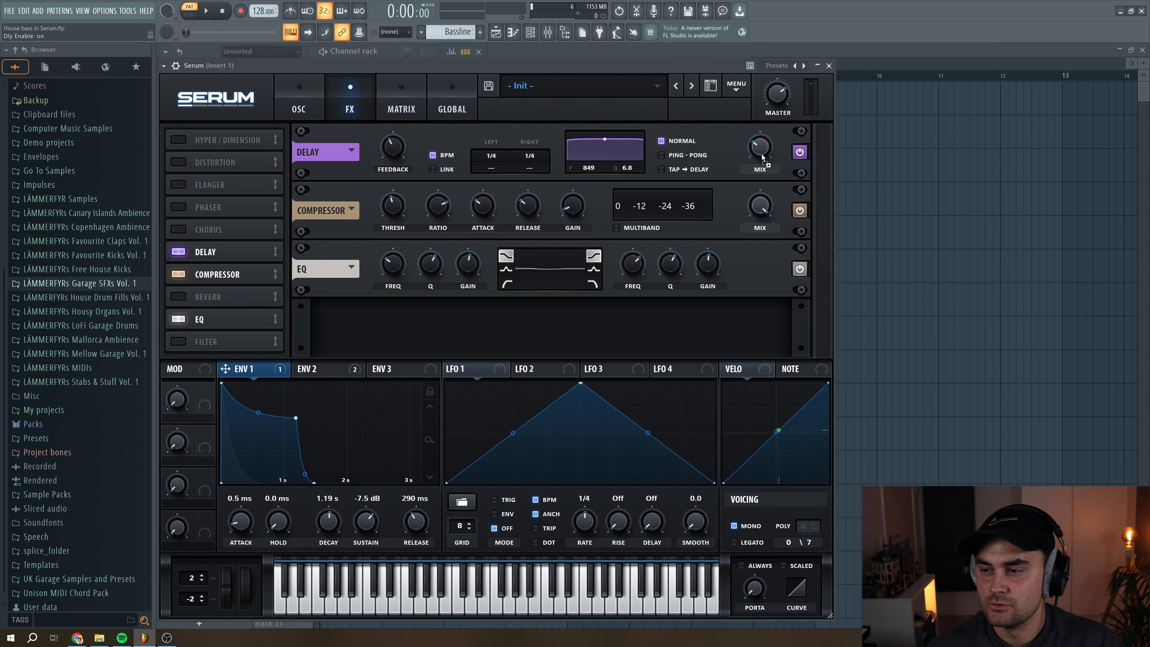
drag(760, 152, 750, 135)
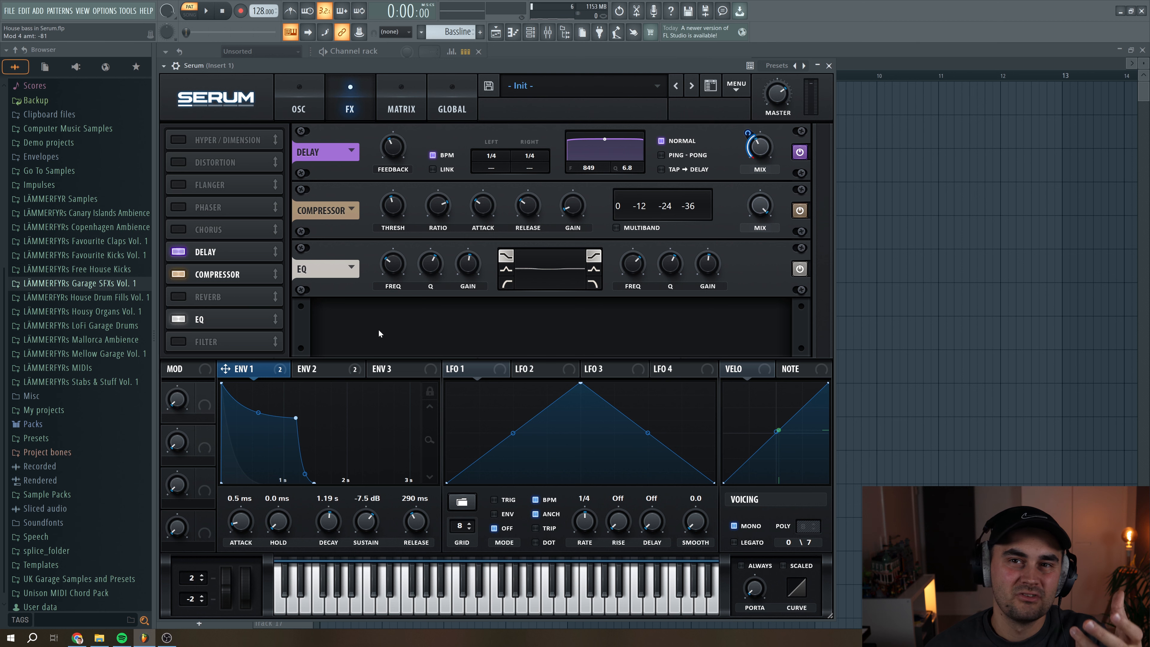
drag(396, 153, 395, 157)
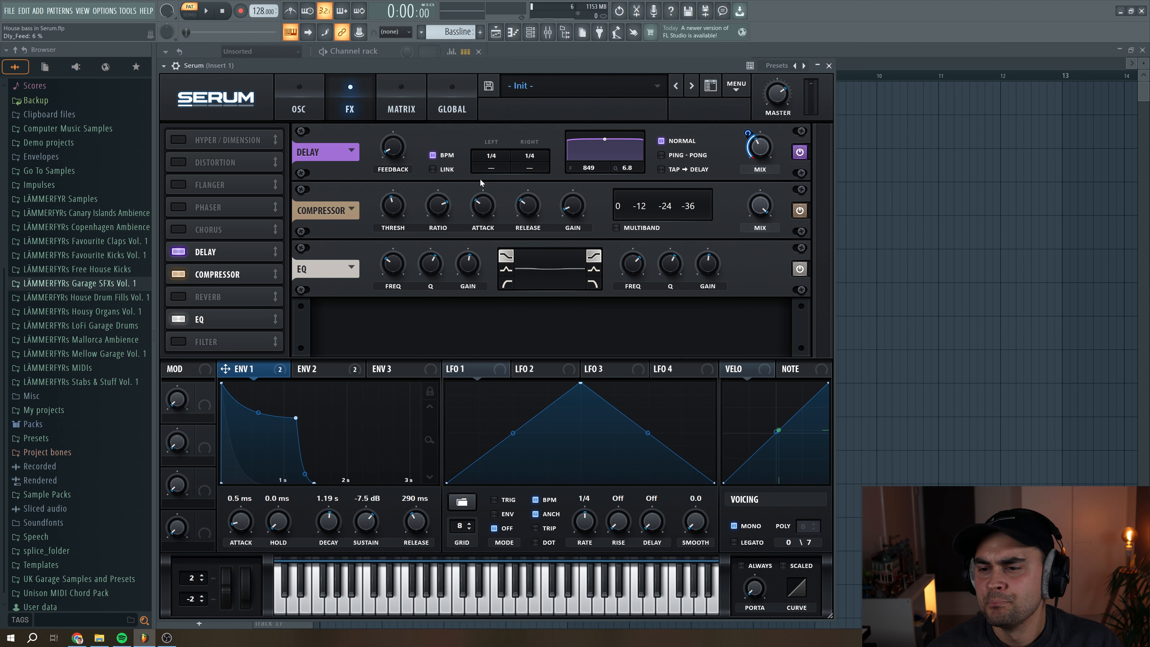
Set both delay times to dotted 1/8, narrow the delay filter to 982 with width 2.0, and choose ping-pong mode.
drag(491, 157, 493, 104)
drag(503, 168, 537, 109)
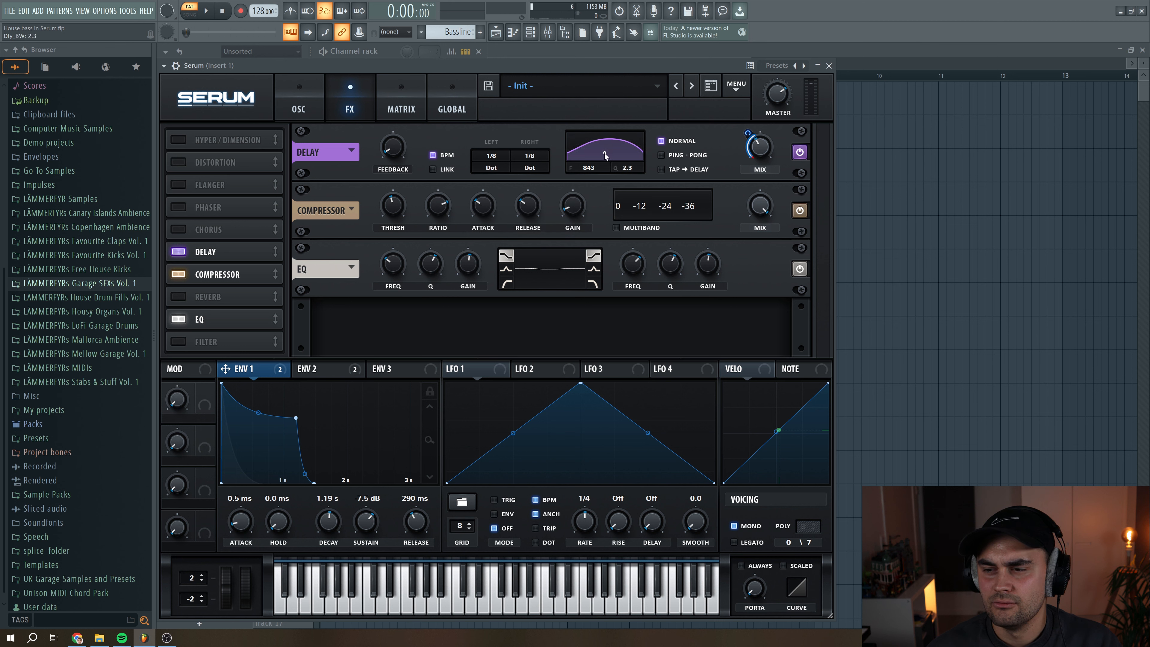
drag(609, 153, 609, 151)
click(660, 155)
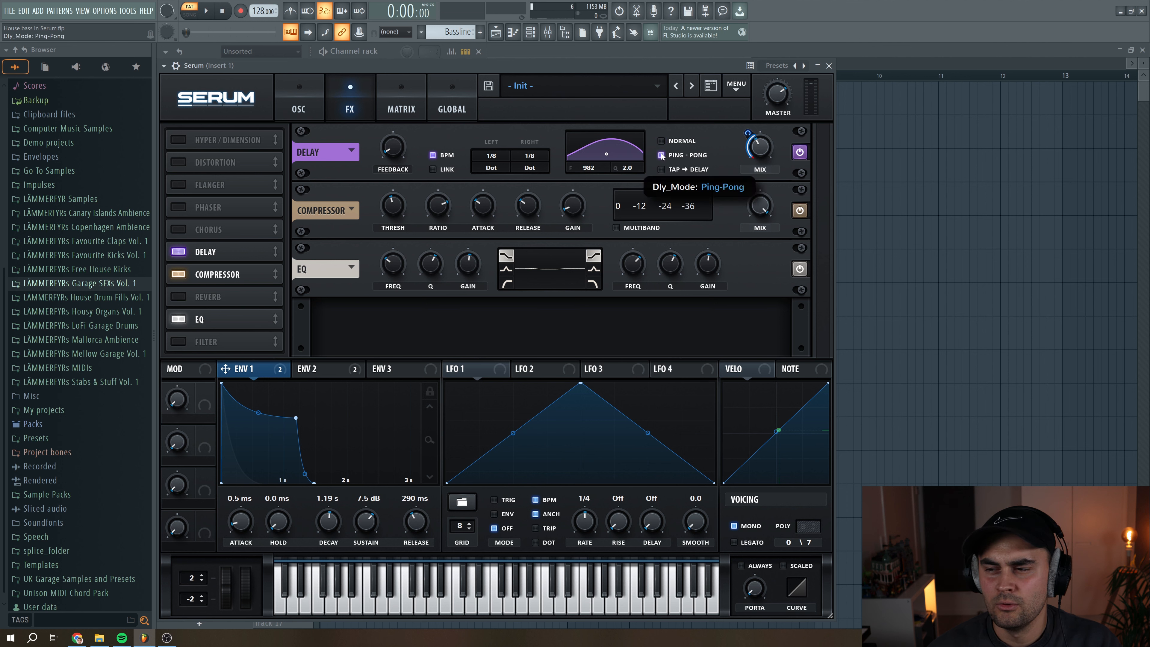
Audition the bassline with the ping-pong delay and set the delay mix to 33%.
click(207, 12)
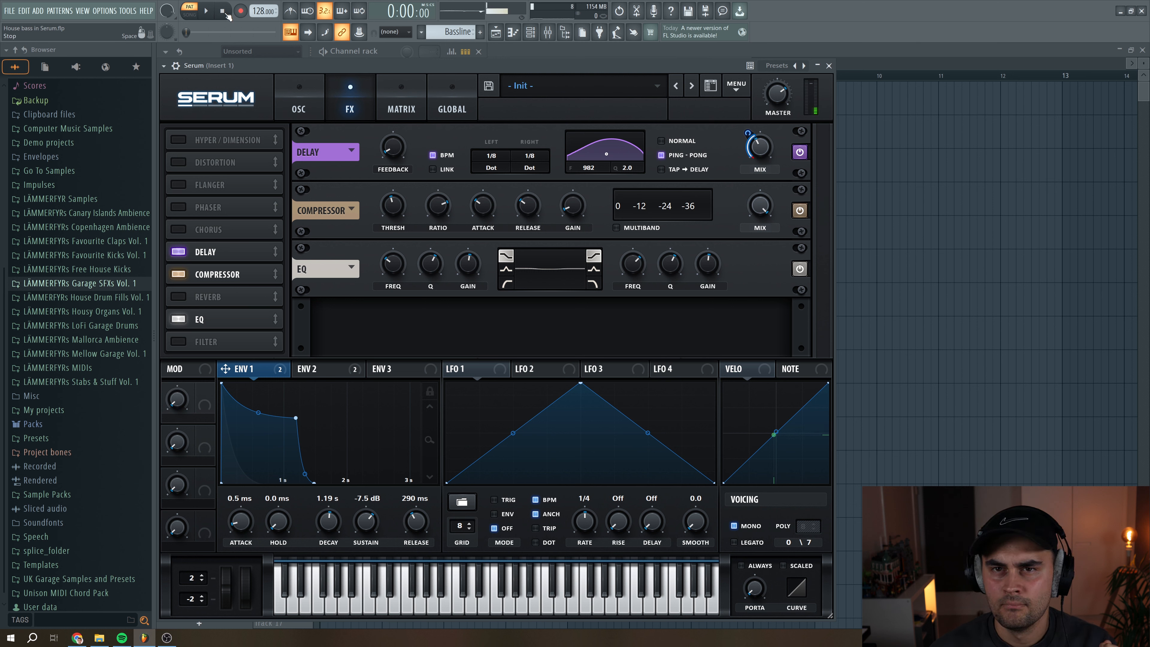
click(210, 13)
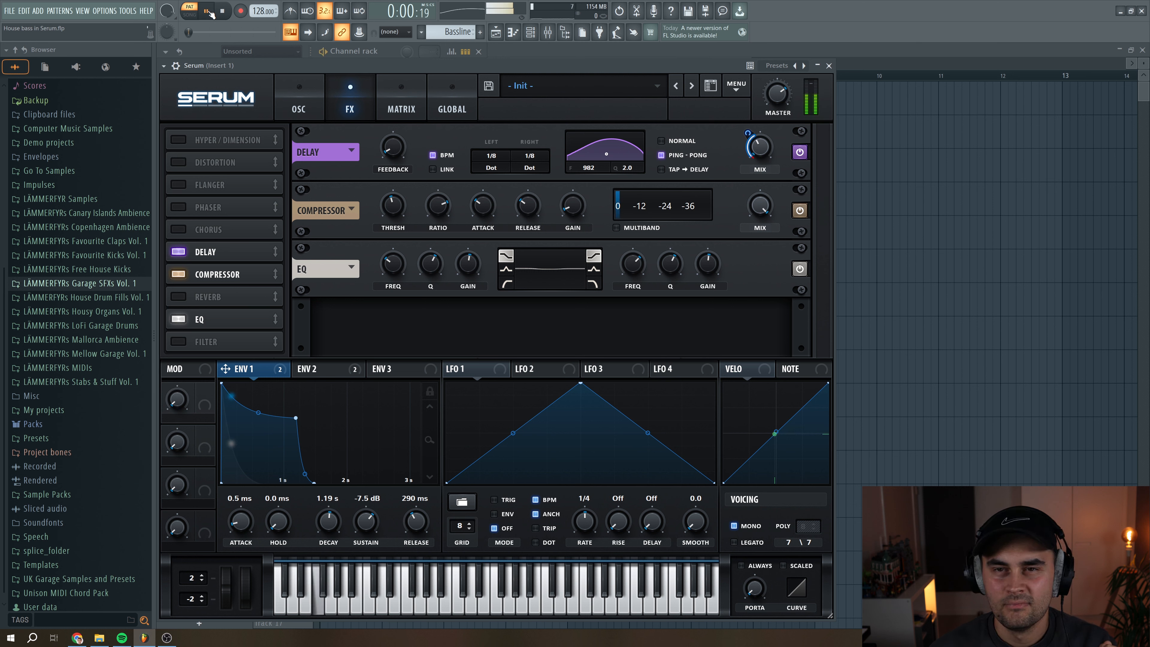
click(228, 13)
click(210, 12)
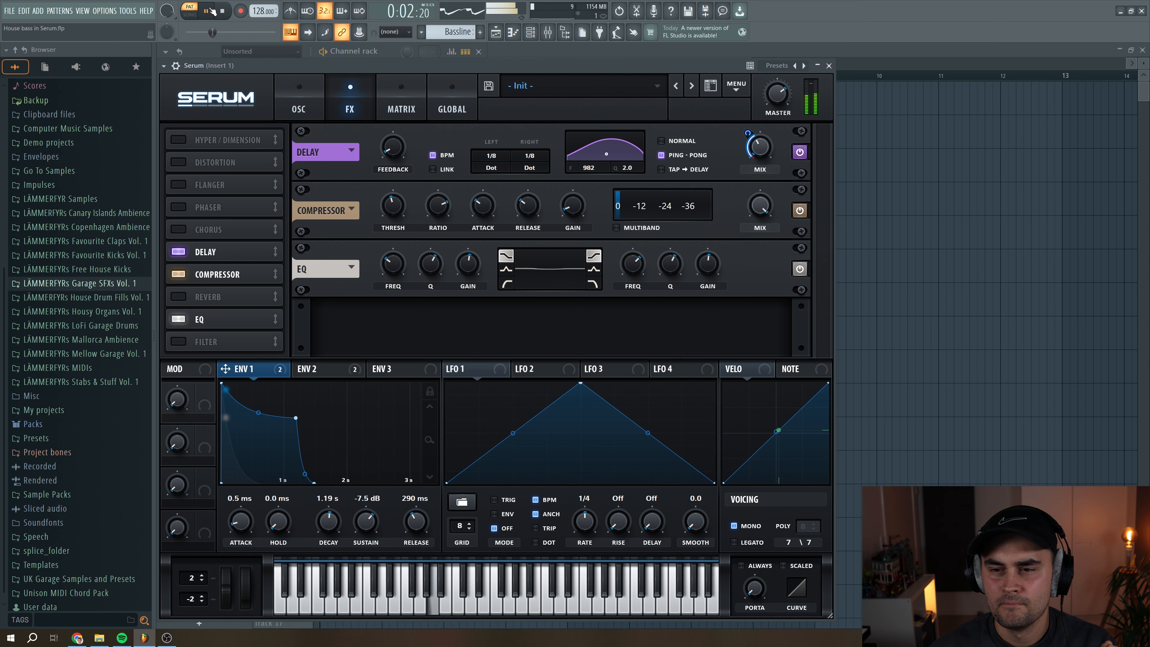
click(228, 13)
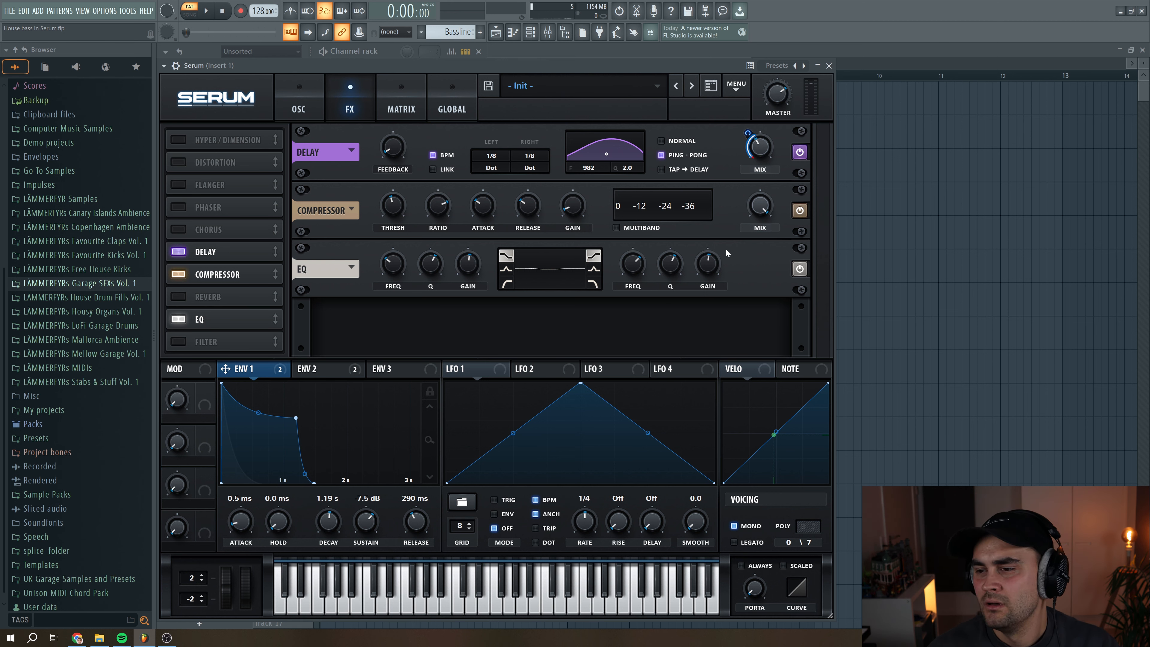
drag(762, 143, 761, 146)
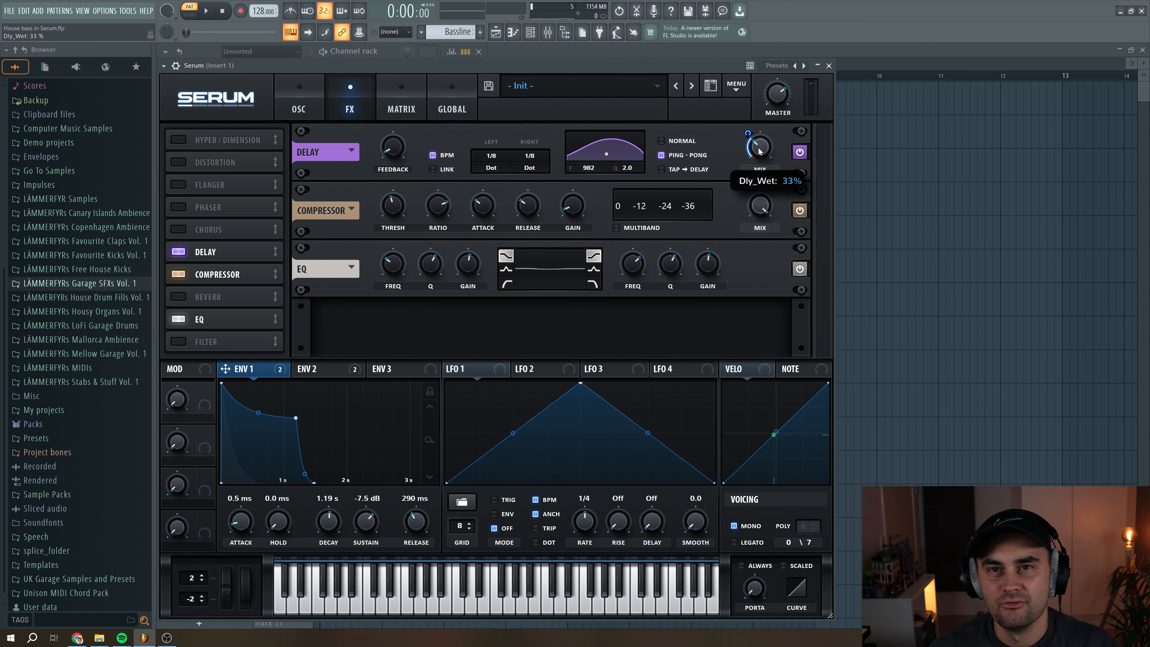
Enable the chorus with a rate of 0.04 Hz, and set its mix and feedback to 22% during playback.
click(180, 229)
mouse_move(395, 157)
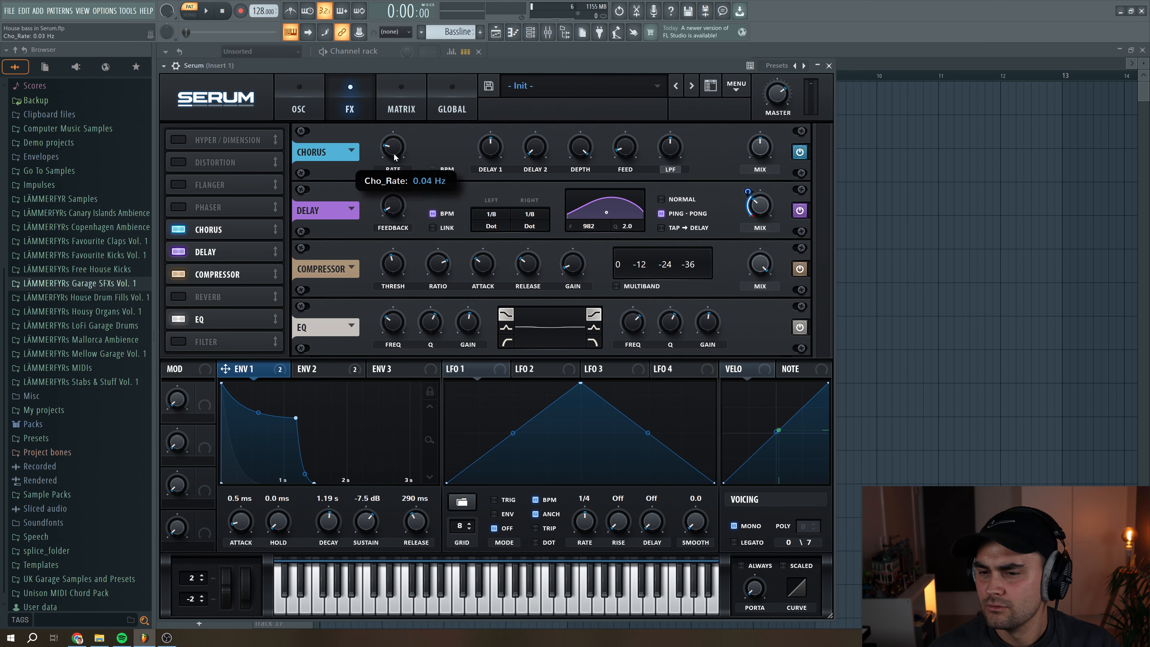
mouse_move(765, 159)
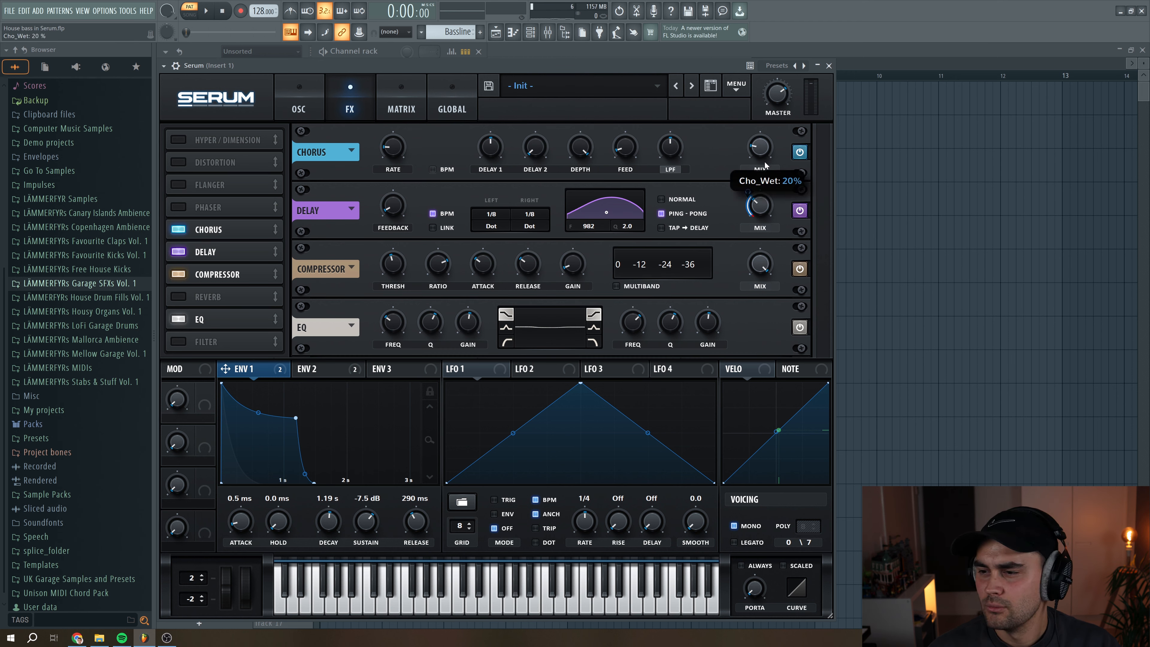
key(space)
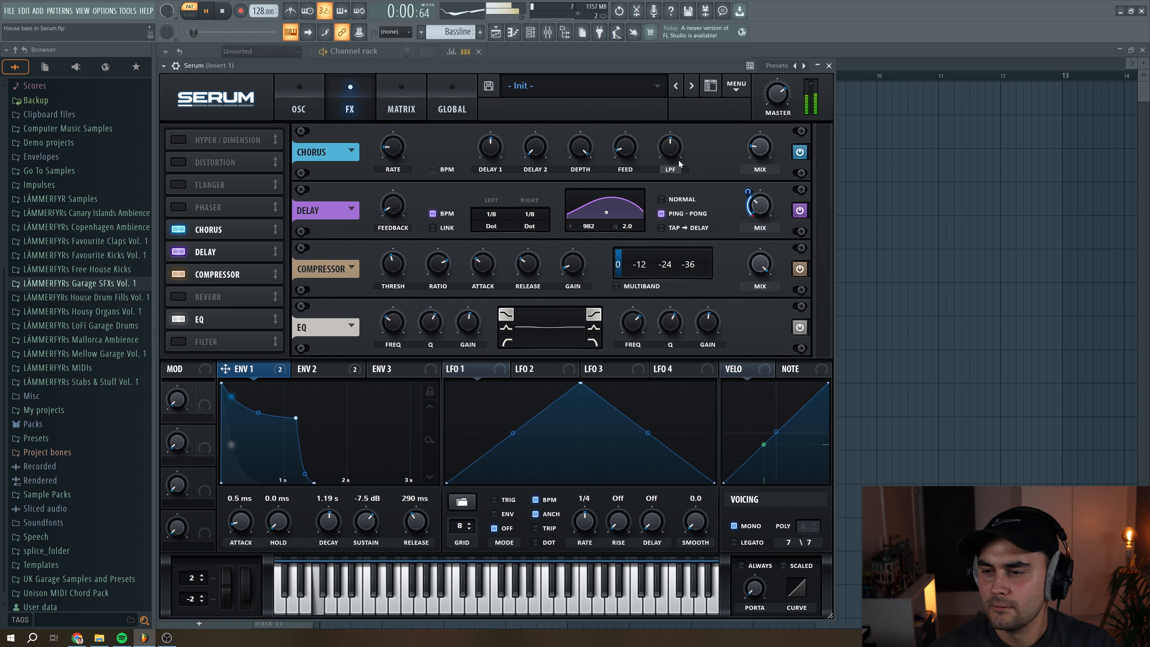
mouse_move(762, 151)
mouse_down()
mouse_move(763, 138)
mouse_move(762, 157)
mouse_up()
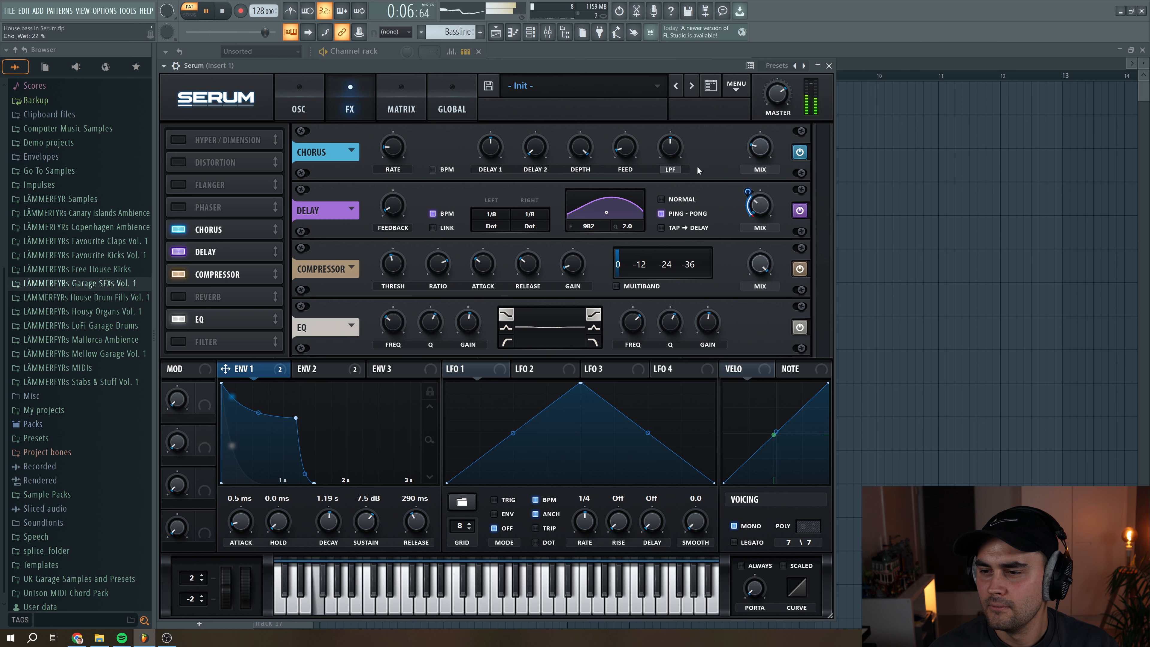
drag(626, 153, 627, 144)
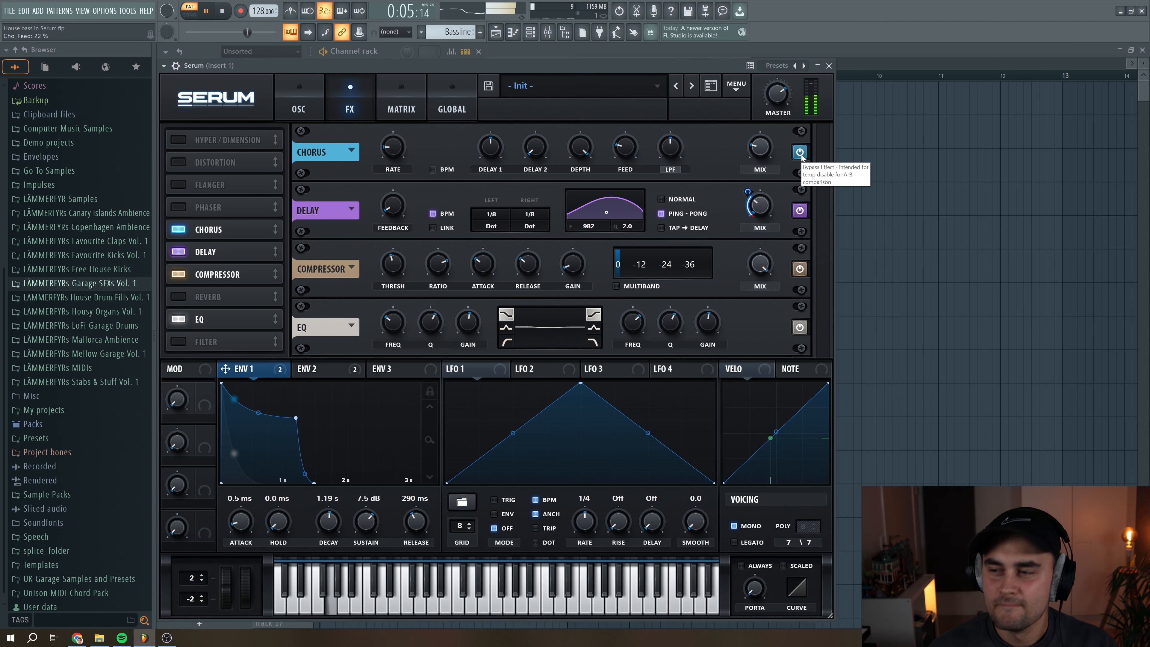
key(space)
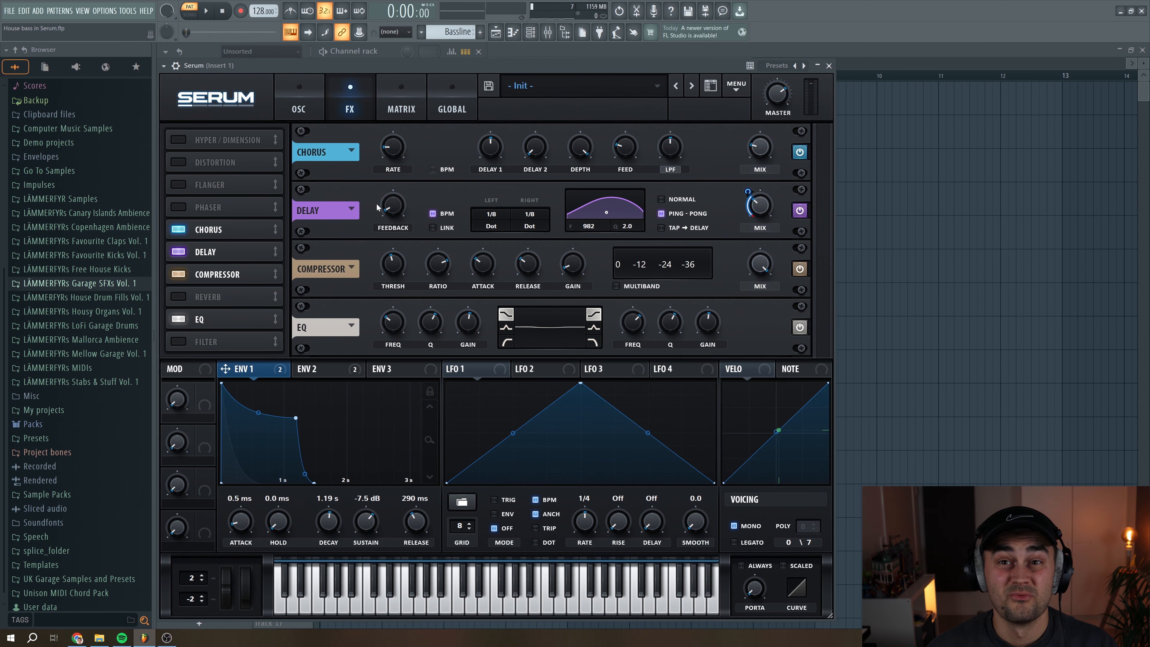
Set the noise pan to -2L and assign NoteOn Rand1 to Noise Pan in the modulation matrix.
click(300, 107)
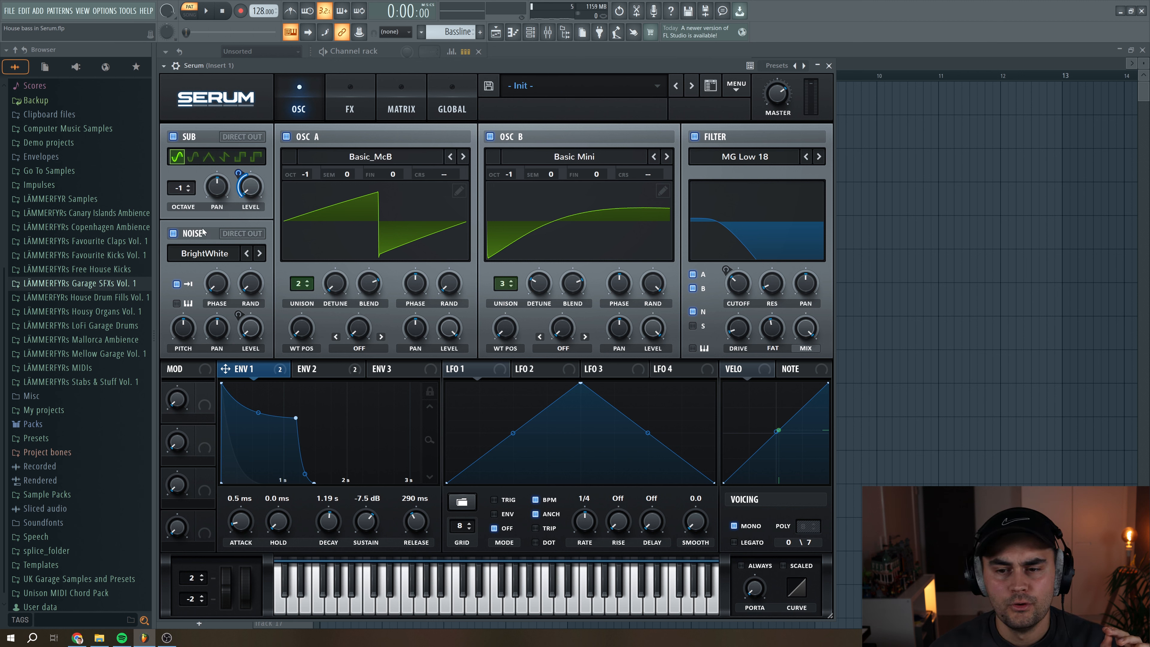
drag(213, 336, 218, 326)
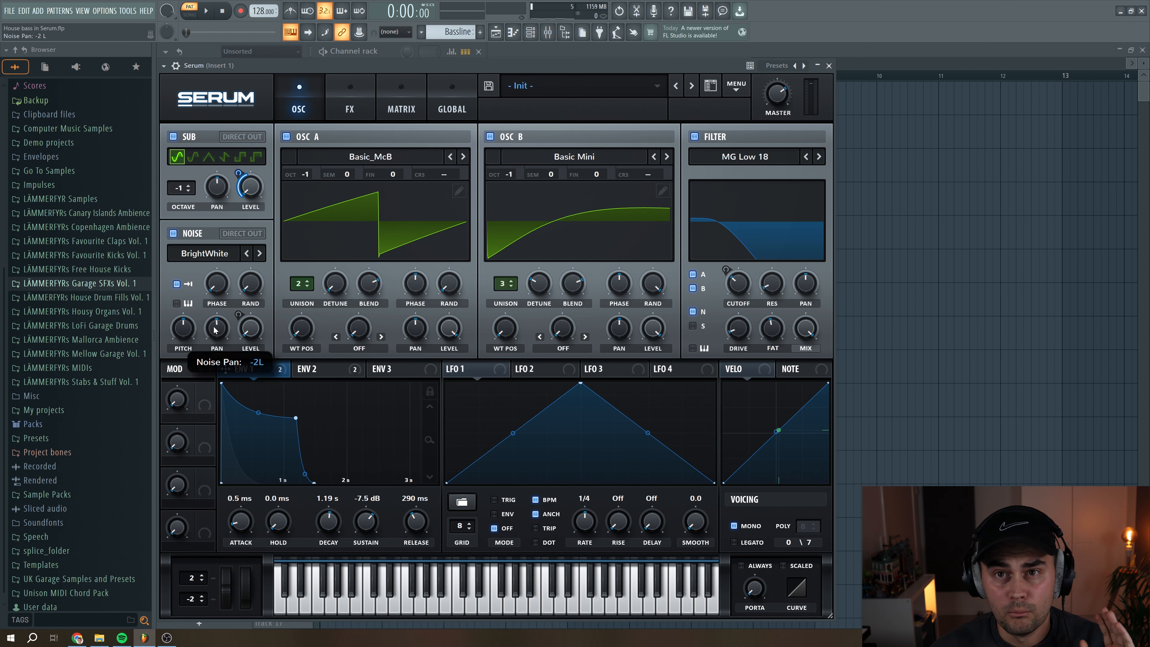
click(402, 91)
click(200, 257)
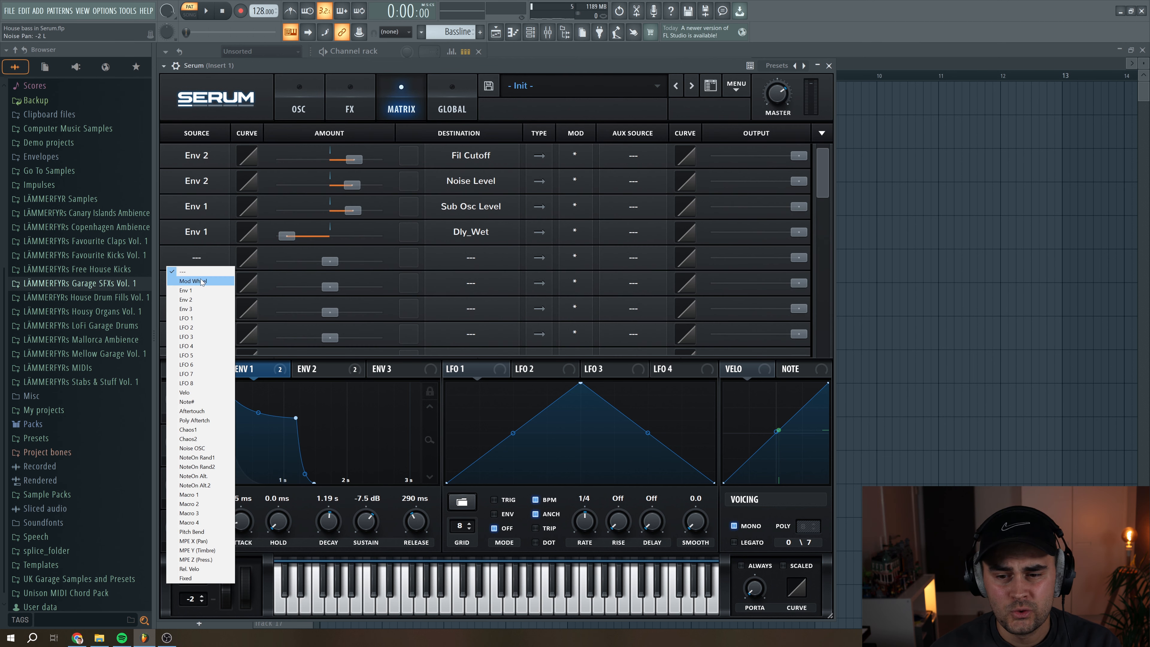
click(210, 457)
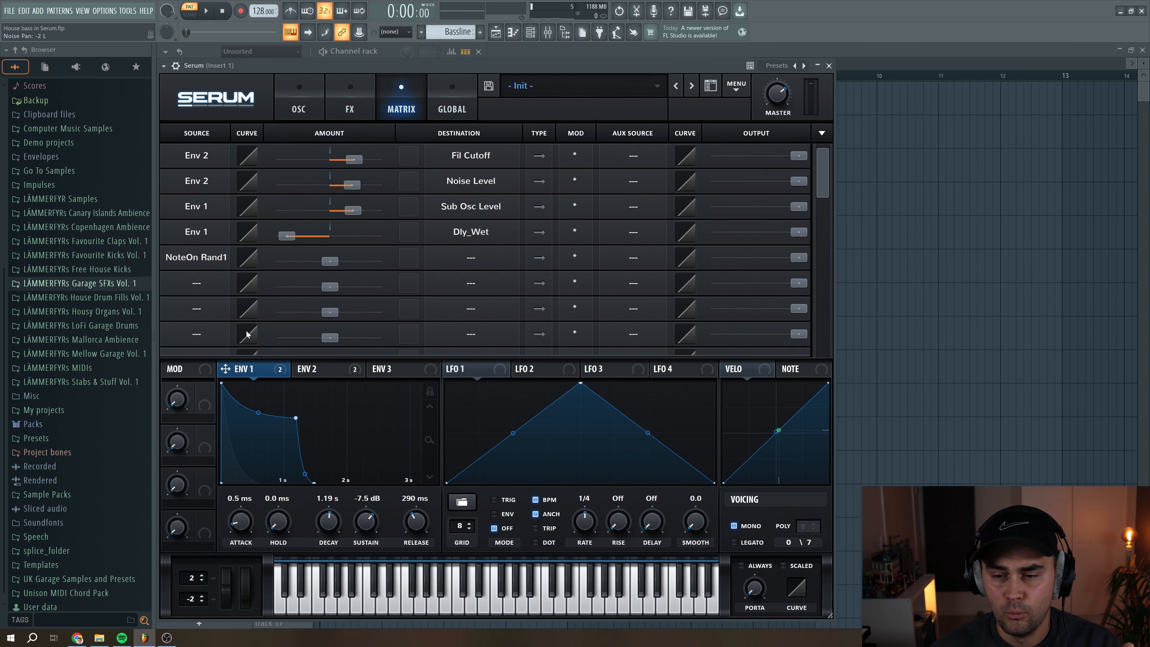
click(481, 264)
mouse_move(459, 294)
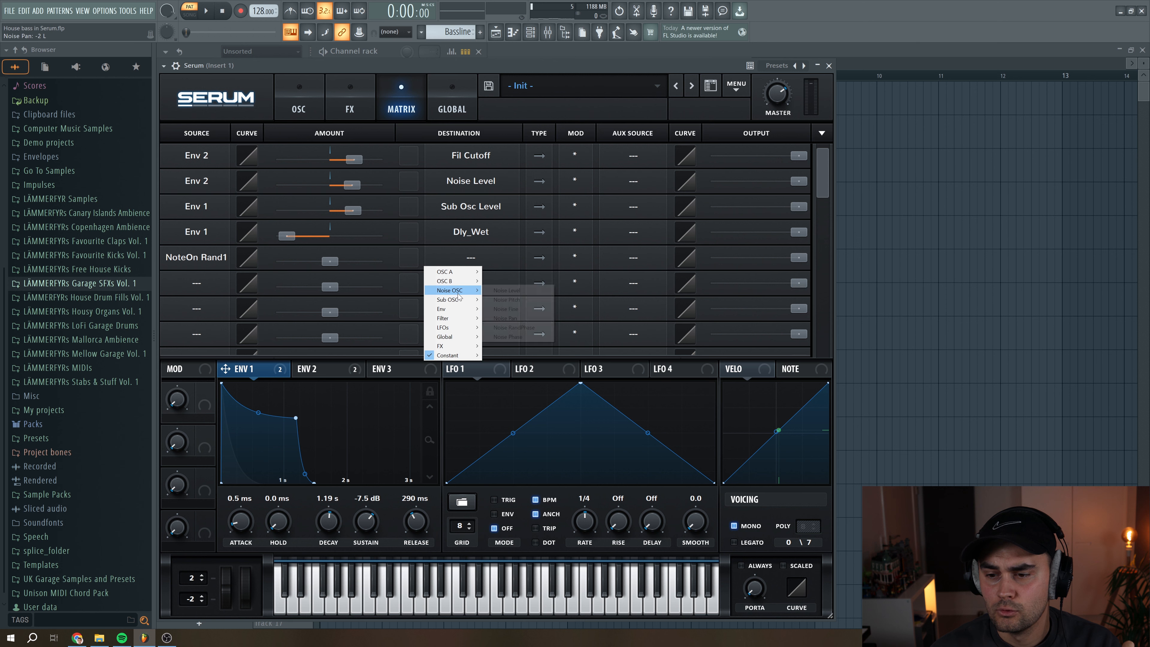
click(514, 318)
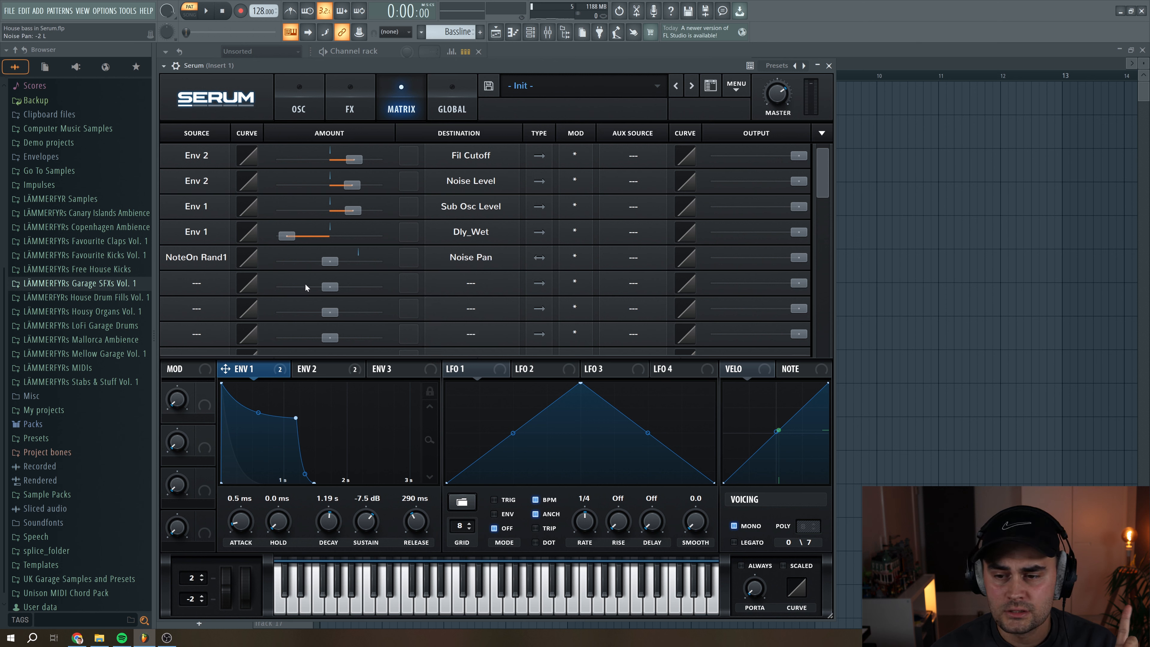
Give the NoteOn Rand1 modulation of the noise pan a small positive amount and audition the bassline.
drag(329, 265, 334, 266)
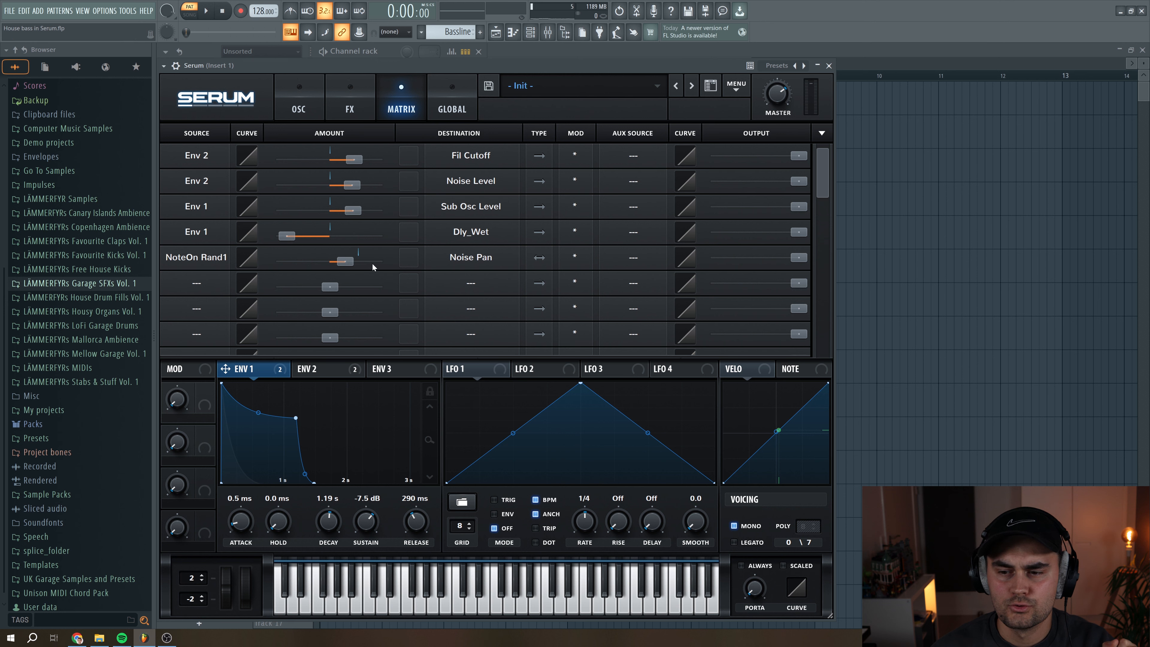
key(space)
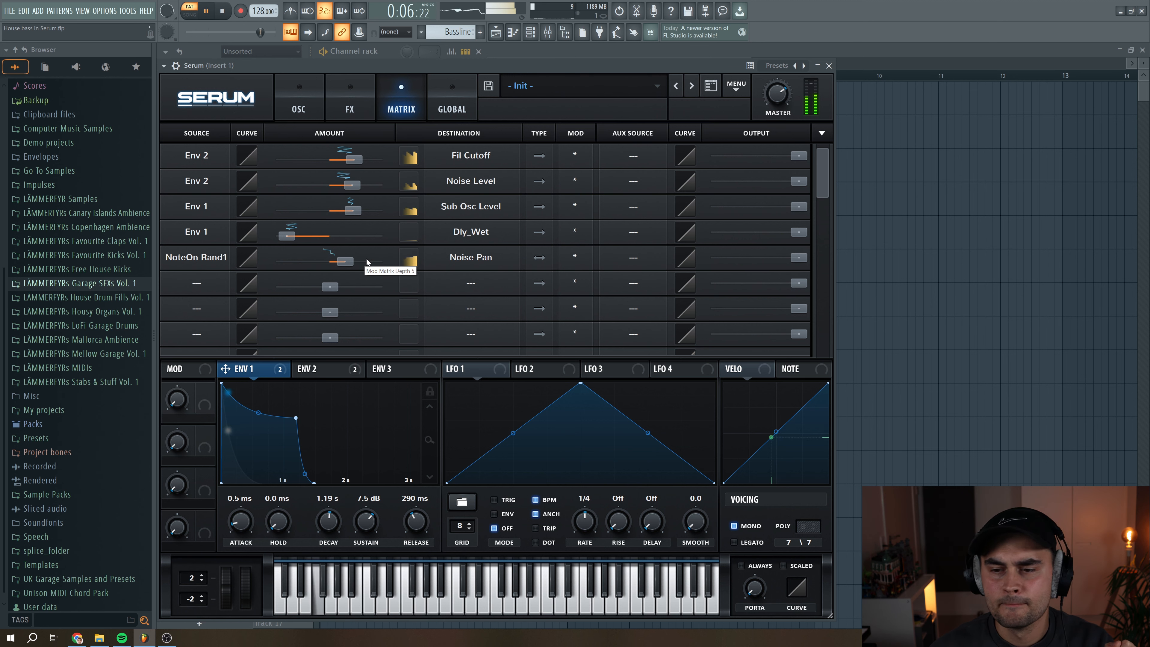
key(space)
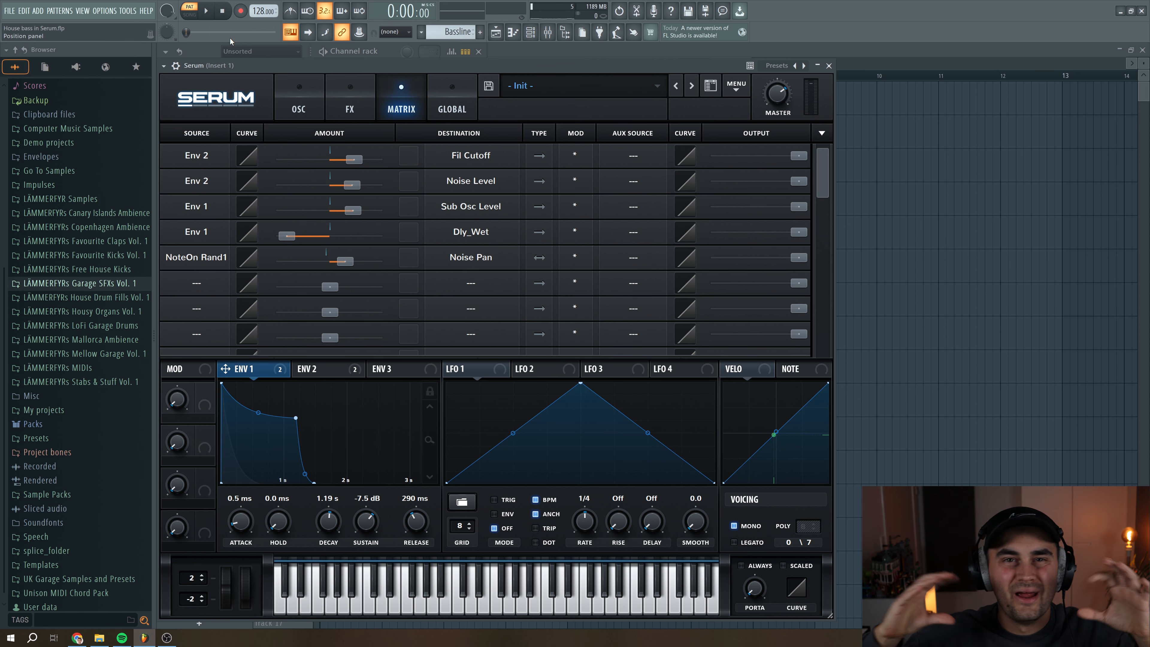
Open and enable the ShaperBox 2 volume sidechain on mixer Insert 1 and audition the bassline through it.
click(828, 65)
click(1034, 365)
click(1063, 362)
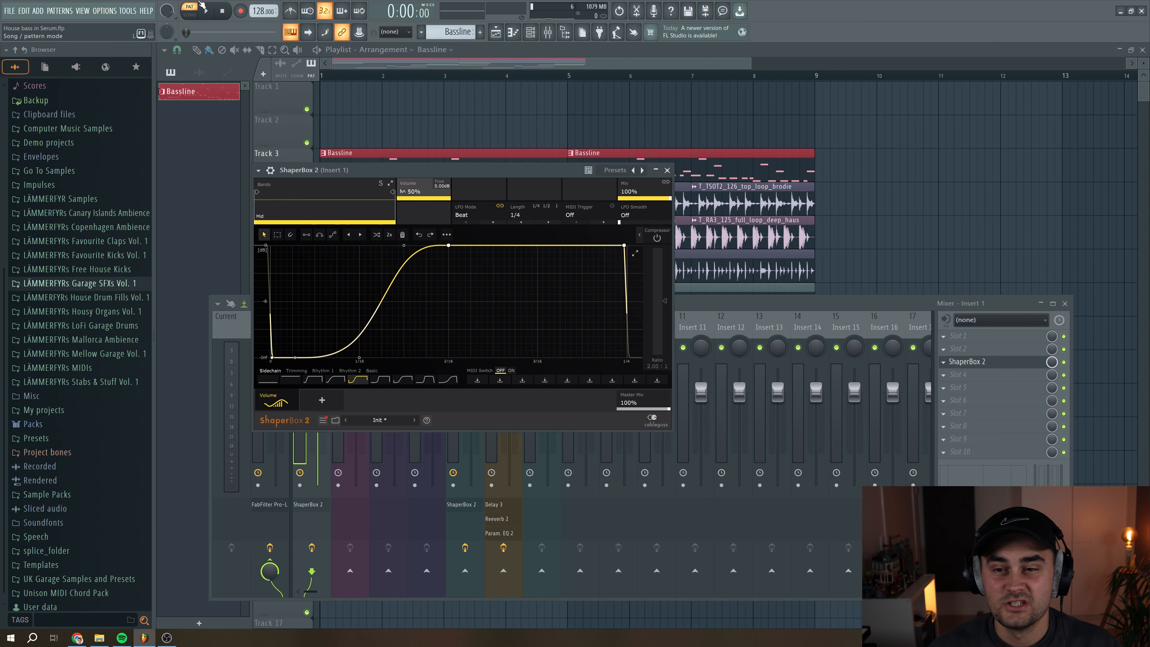
click(208, 15)
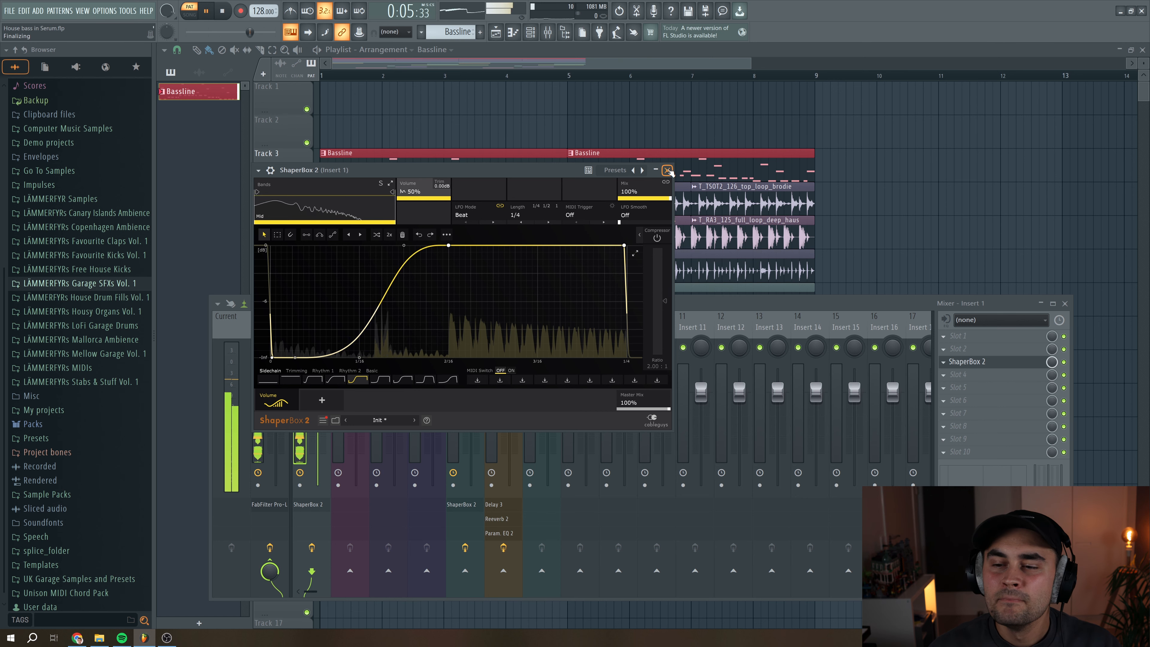
key(space)
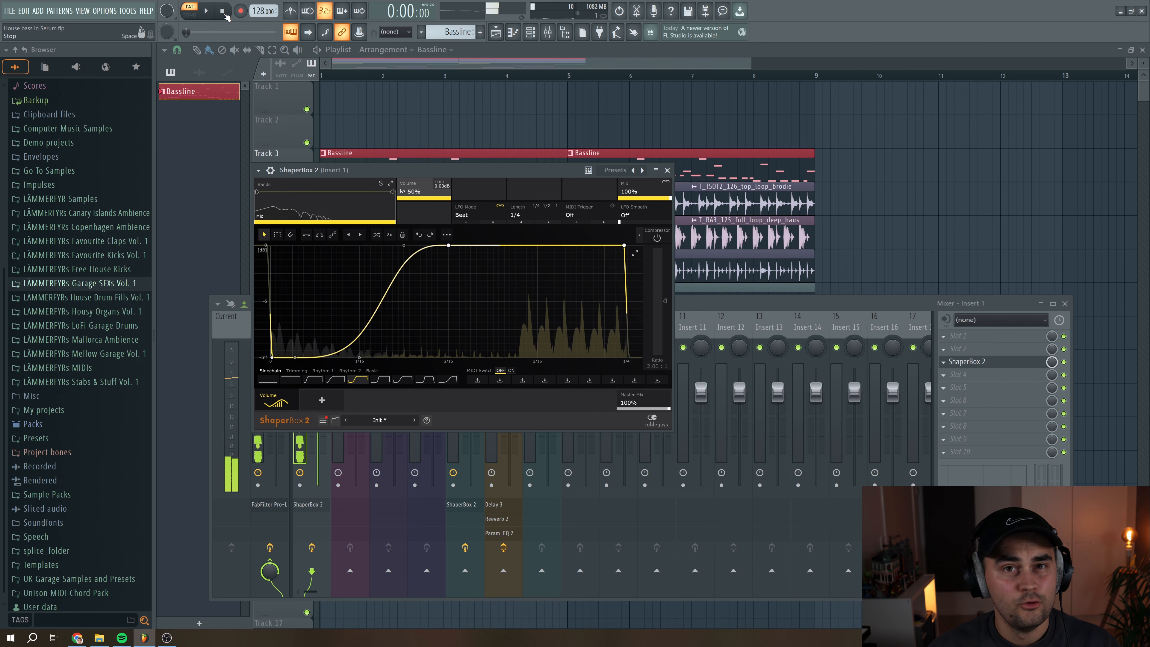
Close ShaperBox 2 and play the full arrangement from the start in song mode.
click(666, 169)
drag(341, 74, 326, 73)
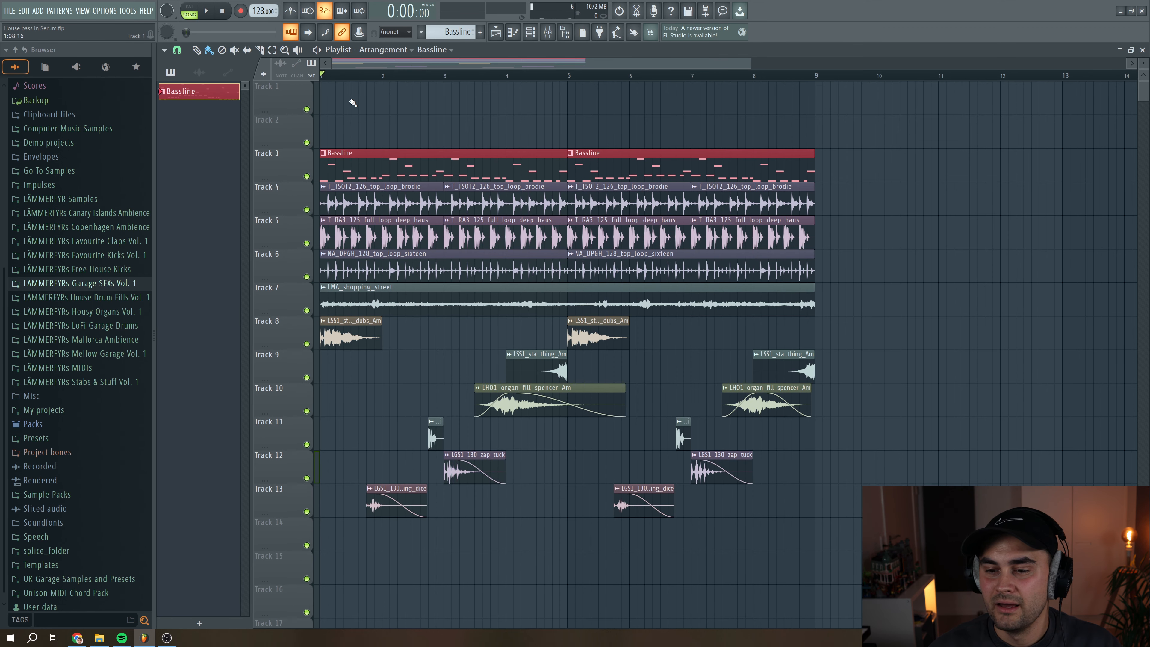
key(space)
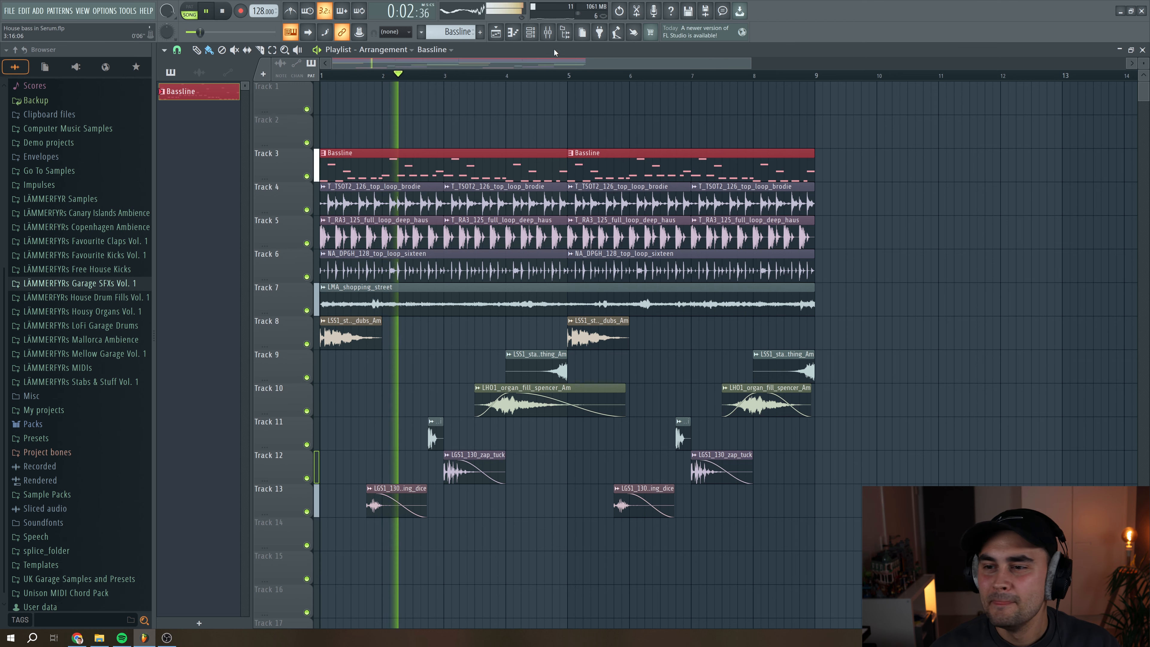
Reopen the bass's Serum during playback and set the Env 2 modulation amount on the filter cutoff to 40.
click(537, 33)
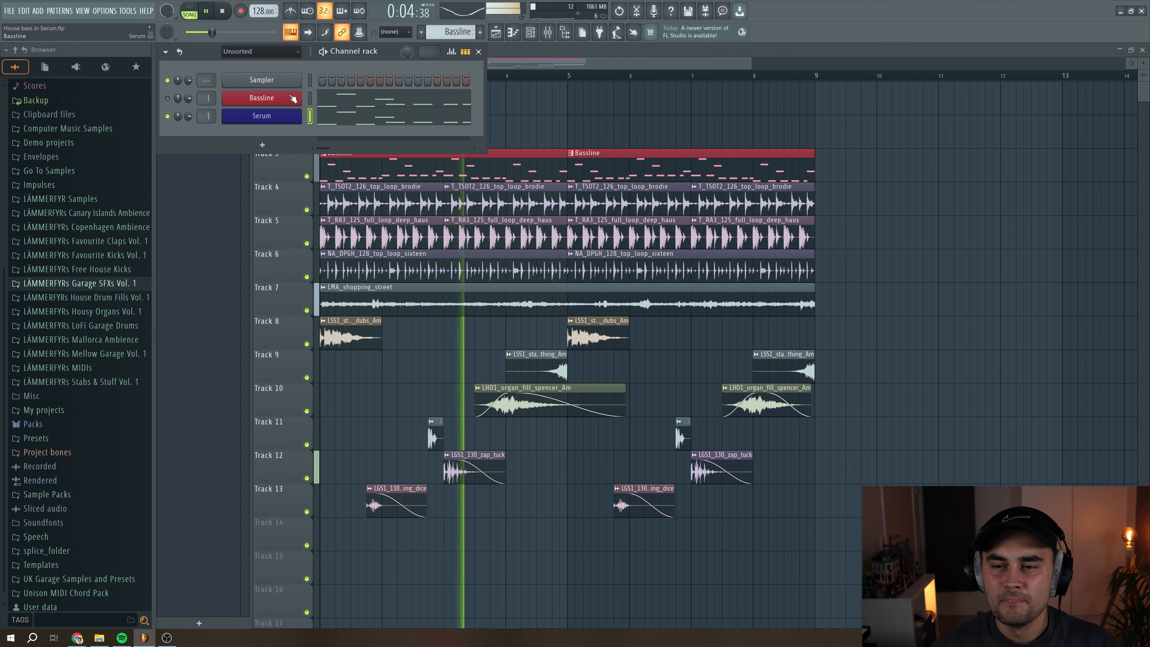
click(261, 115)
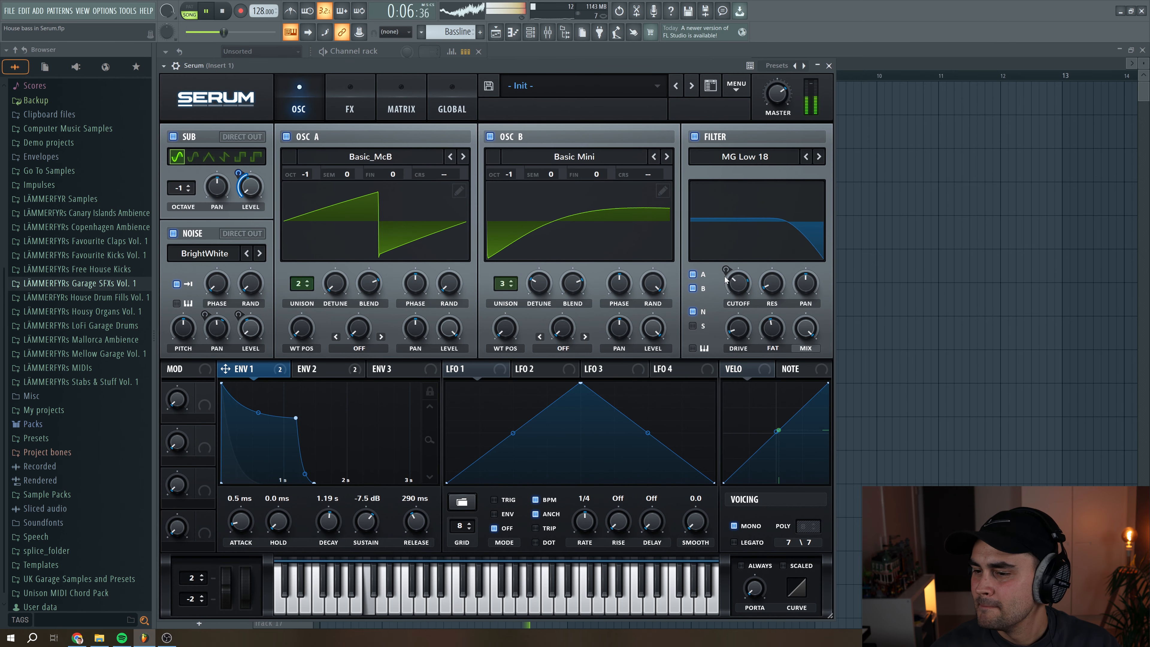
click(334, 372)
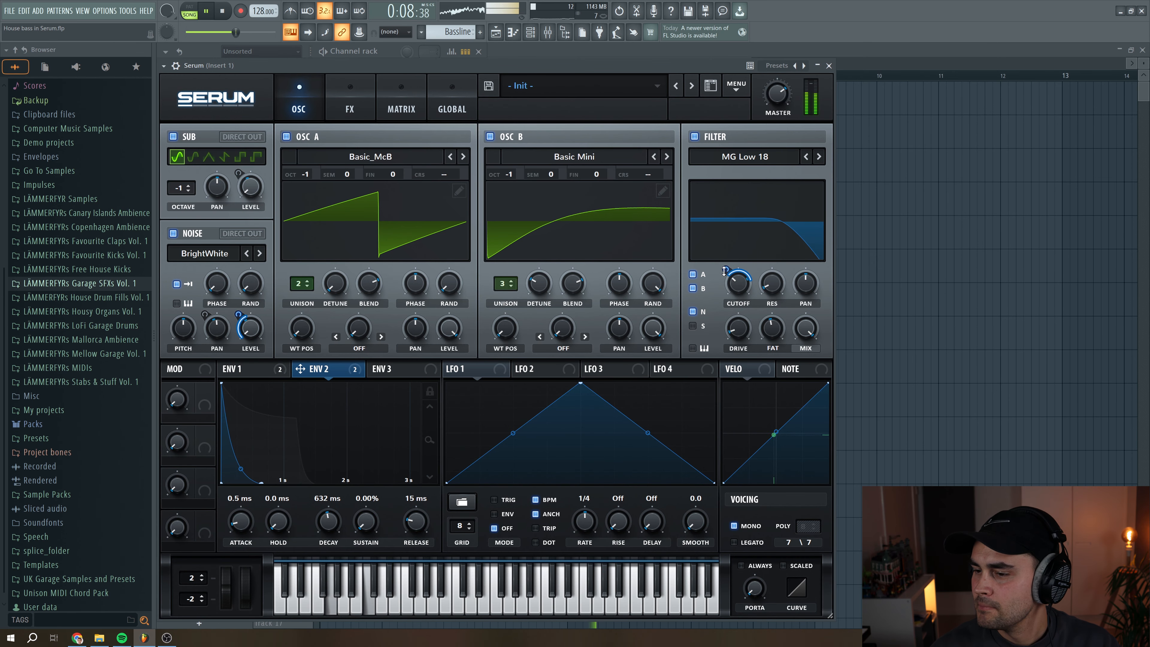
mouse_move(742, 288)
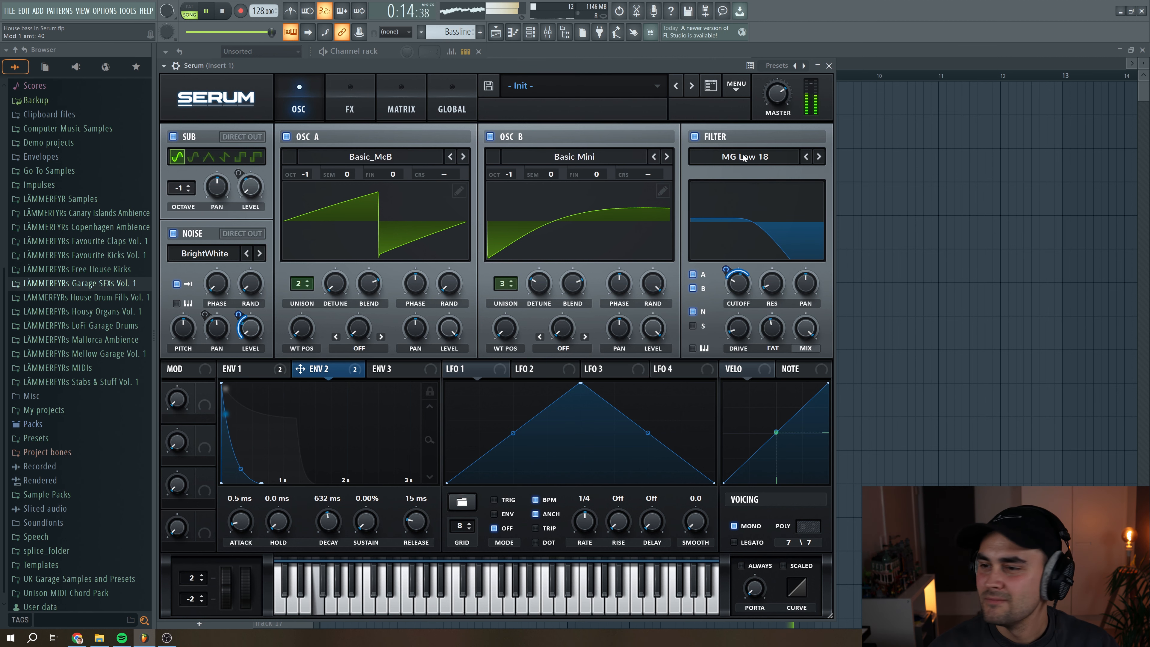
Set the synth's master volume to 75% and the filter cutoff to 103 Hz while the arrangement plays.
mouse_move(783, 105)
drag(783, 105, 783, 97)
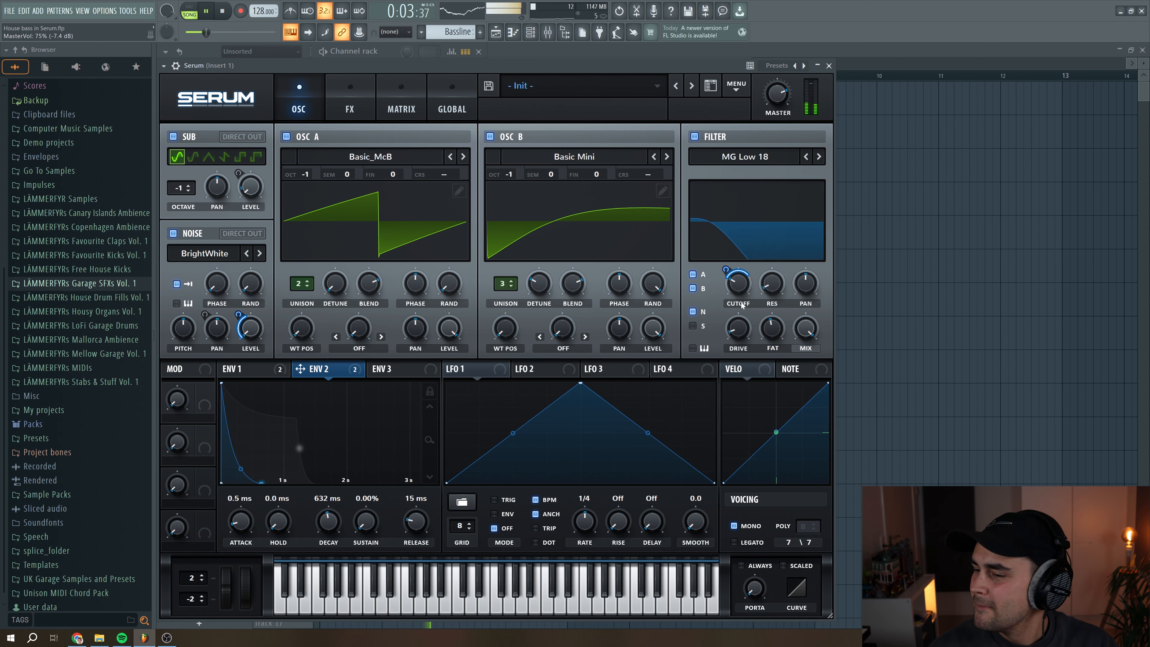
mouse_move(743, 289)
scroll(743, 286, up, 2)
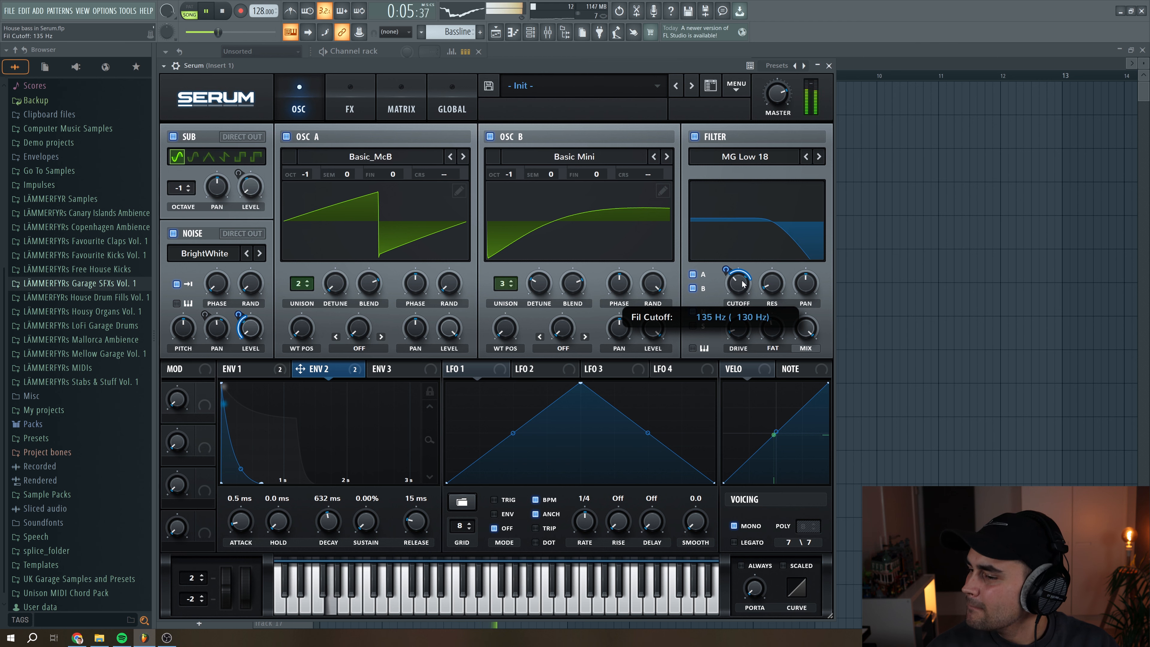
scroll(743, 282, up, 2)
drag(741, 286, 740, 289)
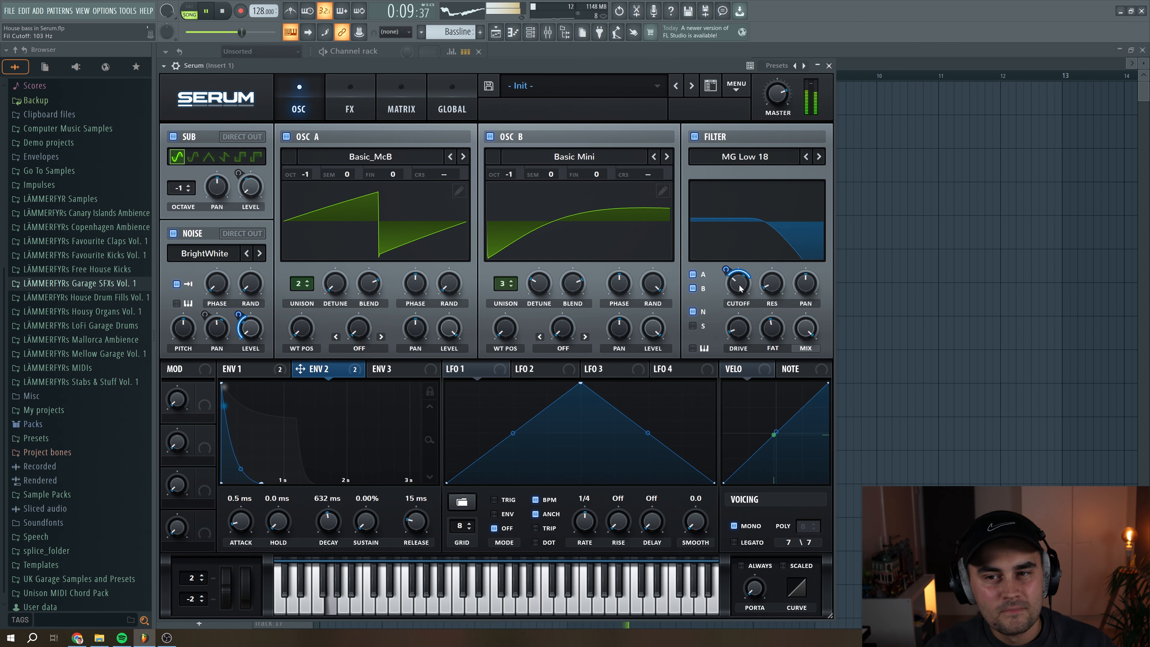